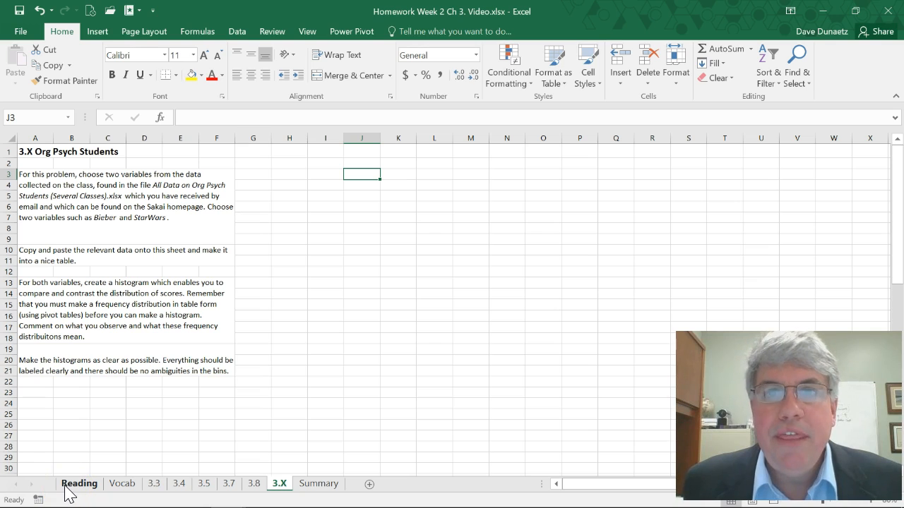
# In the All Data on Org Psych Students workbook, copy the Bieber, Kardash and StarWars columns of the Data sheet.
pyautogui.click(90, 492)
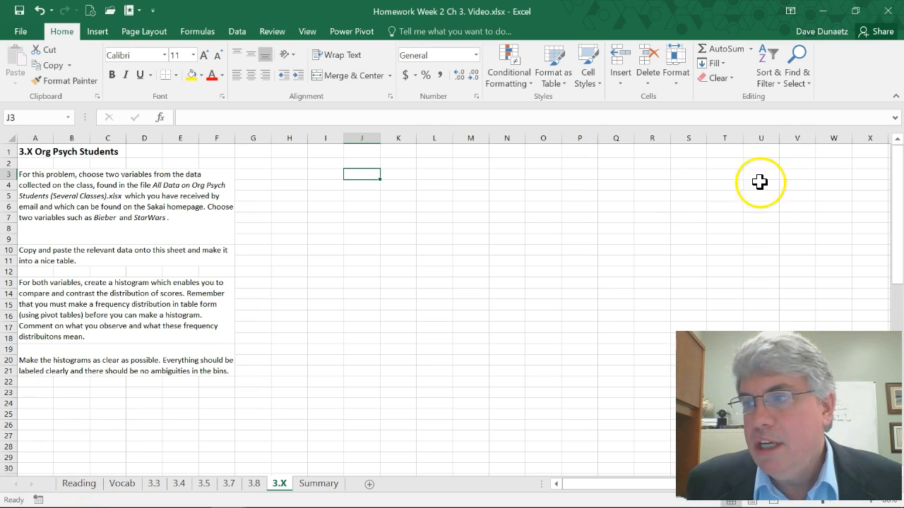
pyautogui.moveTo(903, 141); pyautogui.dragTo(388, 1)
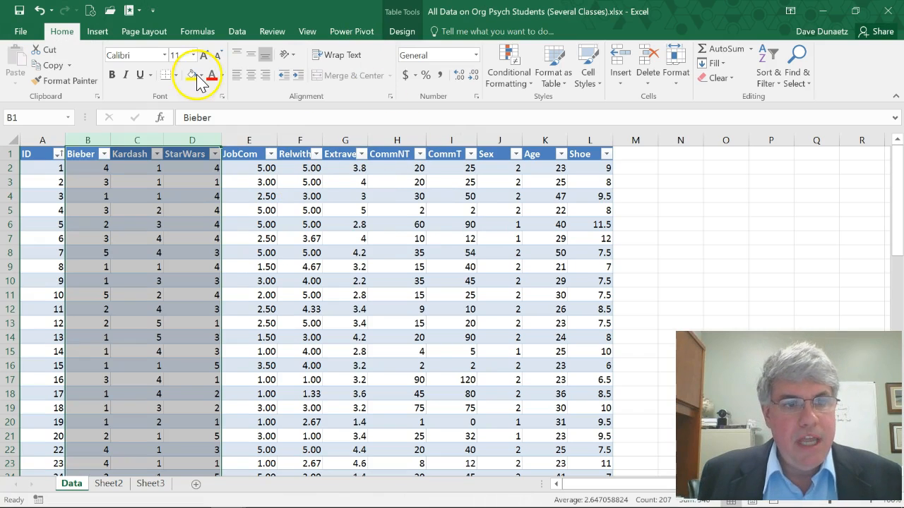
pyautogui.click(97, 135)
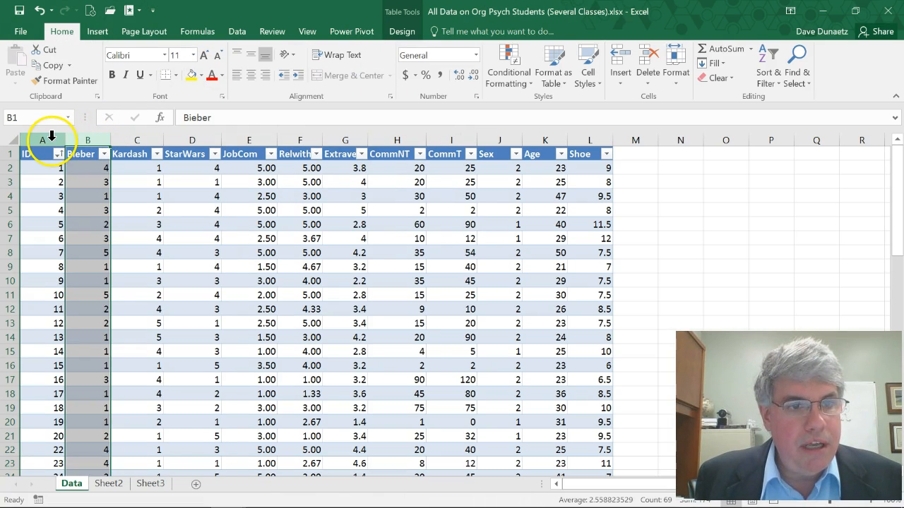
pyautogui.click(44, 134)
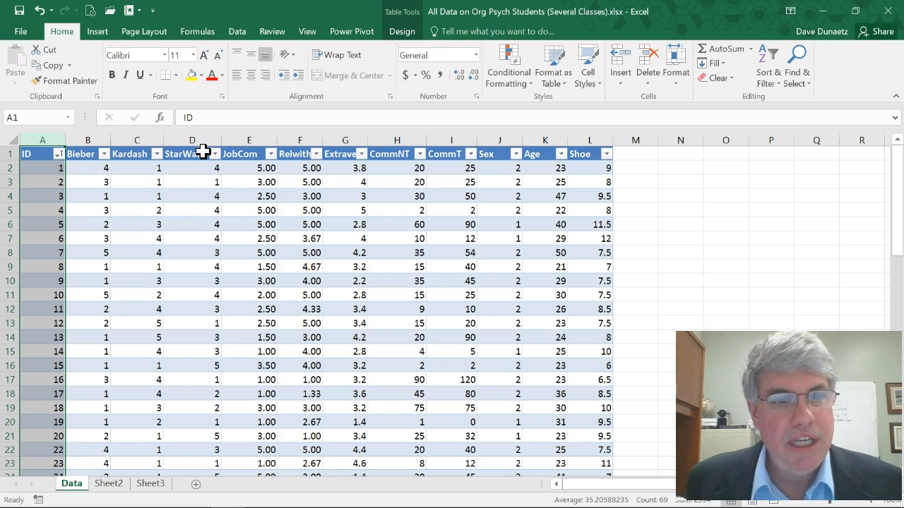
pyautogui.click(91, 134)
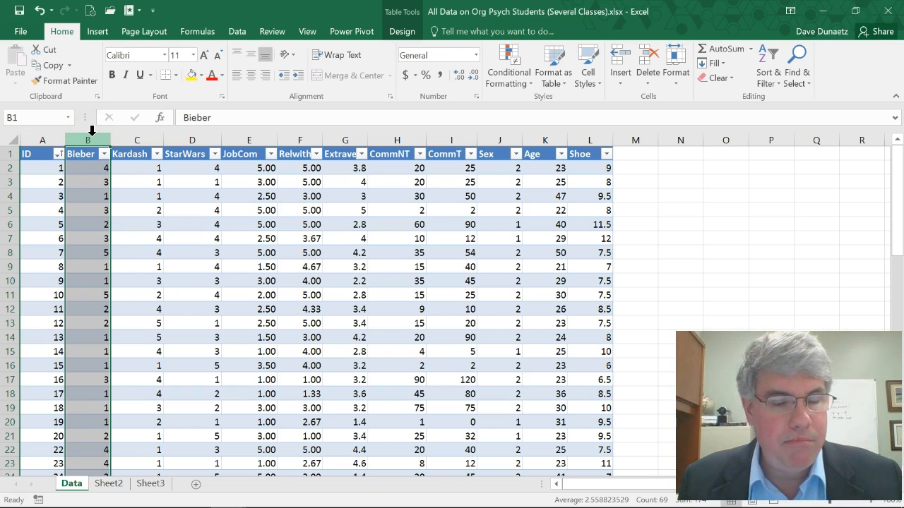
pyautogui.moveTo(91, 131); pyautogui.dragTo(192, 140)
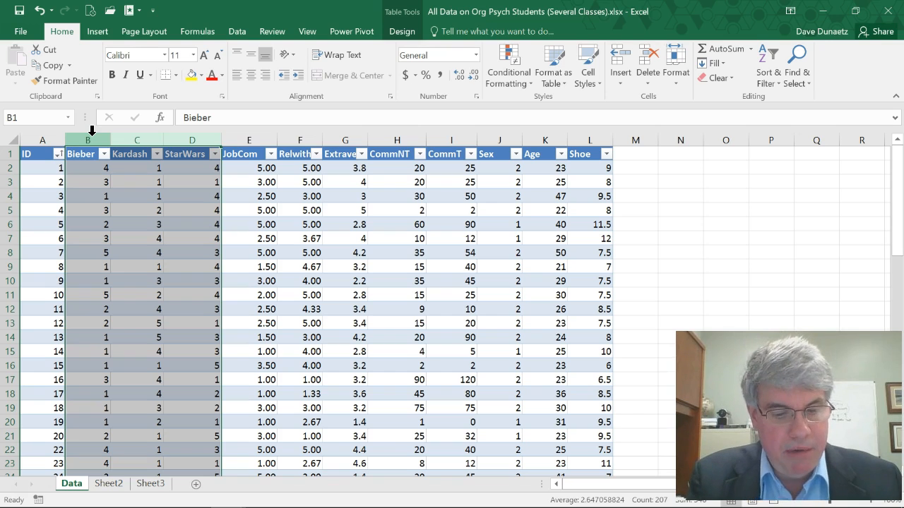
pyautogui.hotkey('ctrl', 'c')
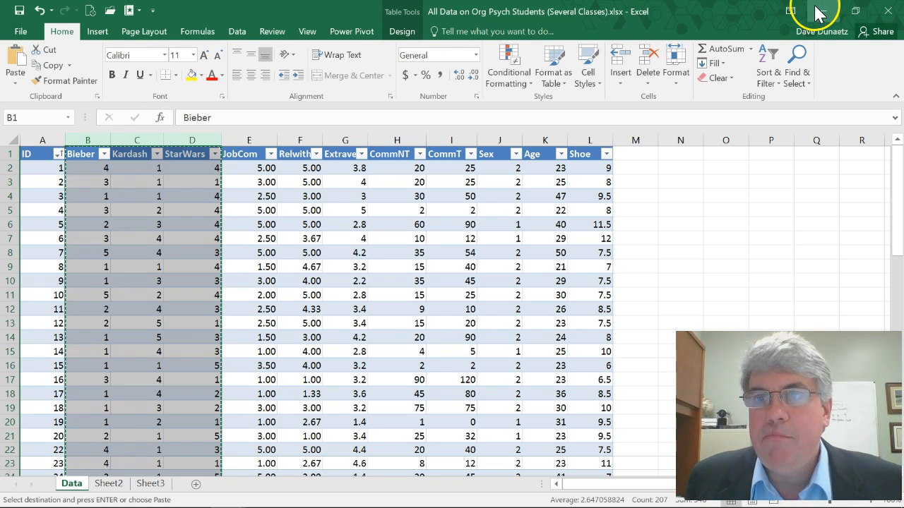
# Paste the copied columns into columns H to J of the homework workbook's 3.X sheet.
pyautogui.hotkey('alt', 'Tab')
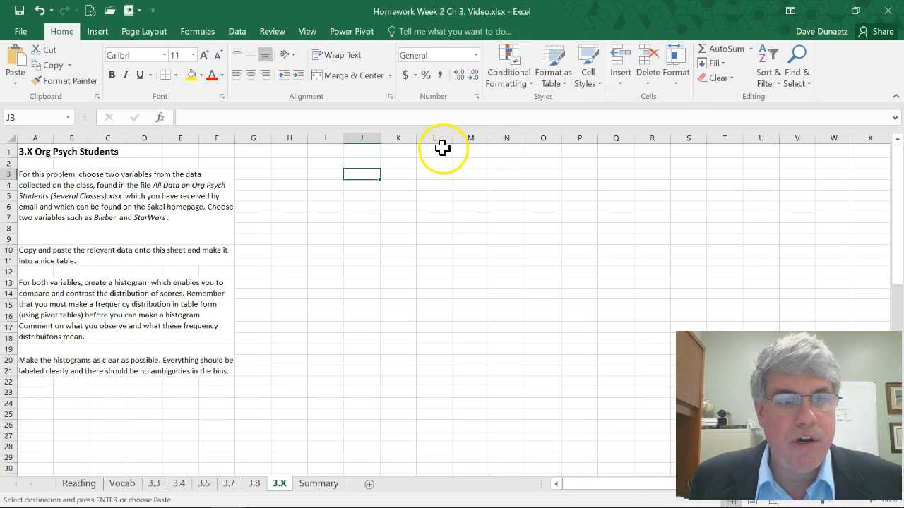
pyautogui.click(288, 134)
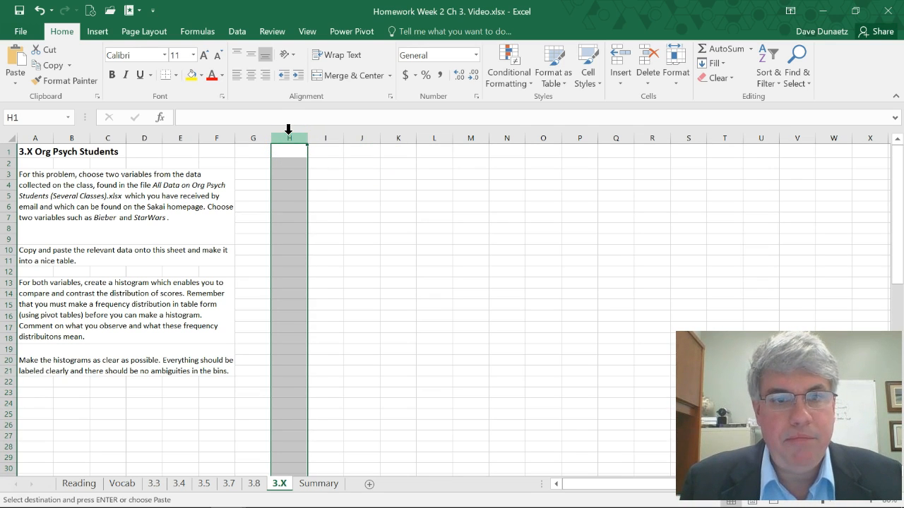
pyautogui.moveTo(288, 132); pyautogui.dragTo(326, 134)
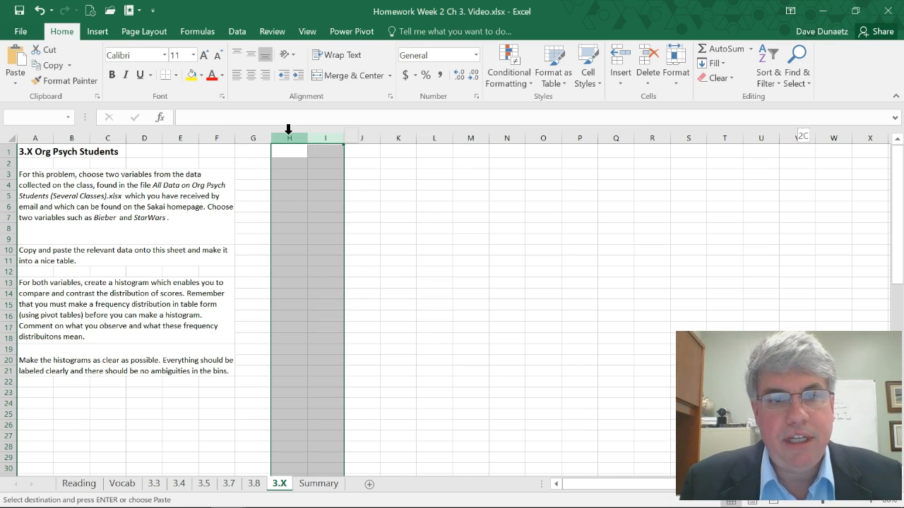
pyautogui.hotkey('shift', 'Right')
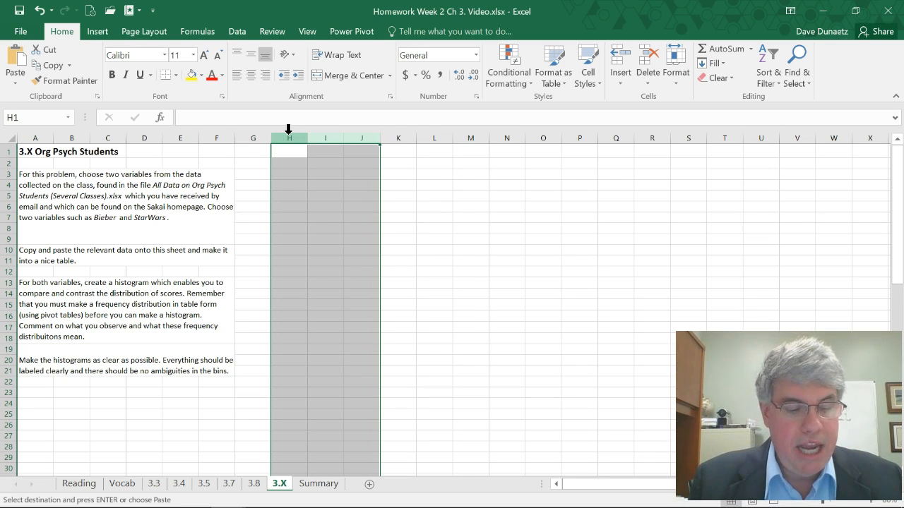
pyautogui.hotkey('ctrl', 'v')
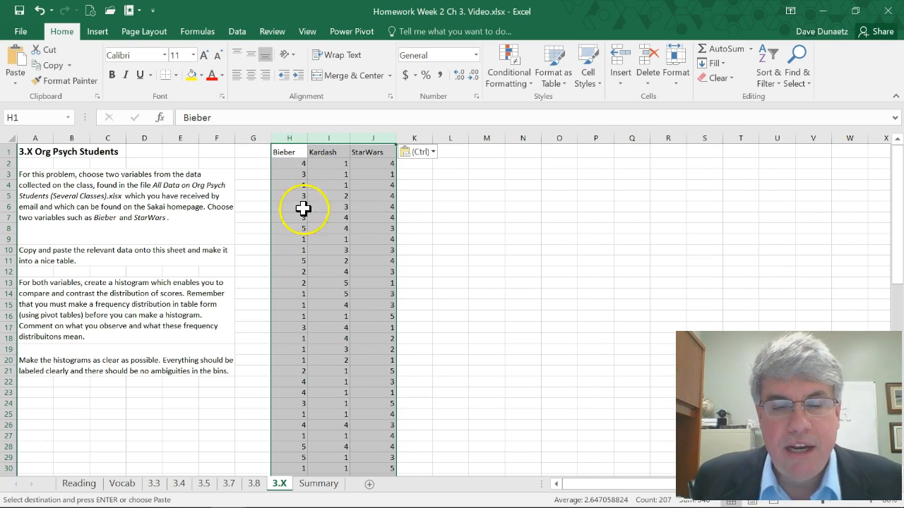
# Convert the pasted Bieber, Kardash and StarWars data into a table with headers.
pyautogui.click(300, 164)
pyautogui.scroll(-8, 298, 173)
pyautogui.scroll(-12, 296, 182)
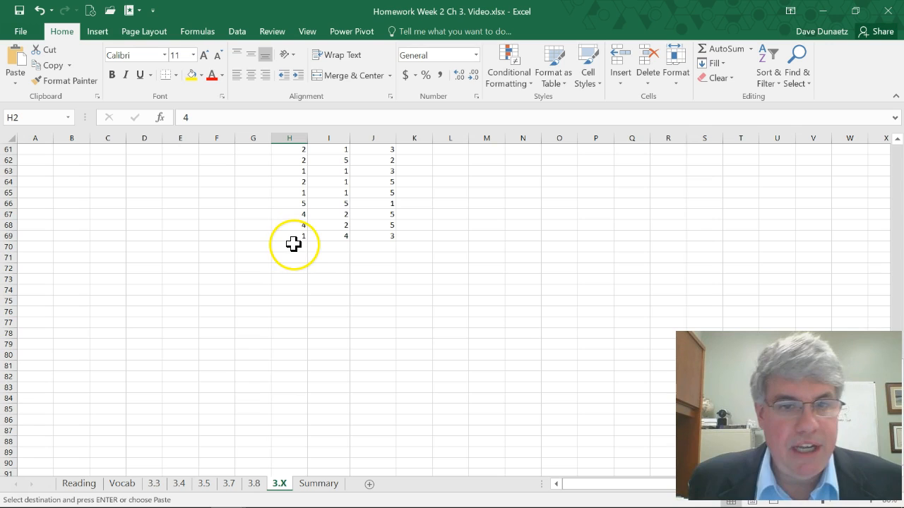
pyautogui.scroll(4, 293, 240)
pyautogui.scroll(16, 293, 236)
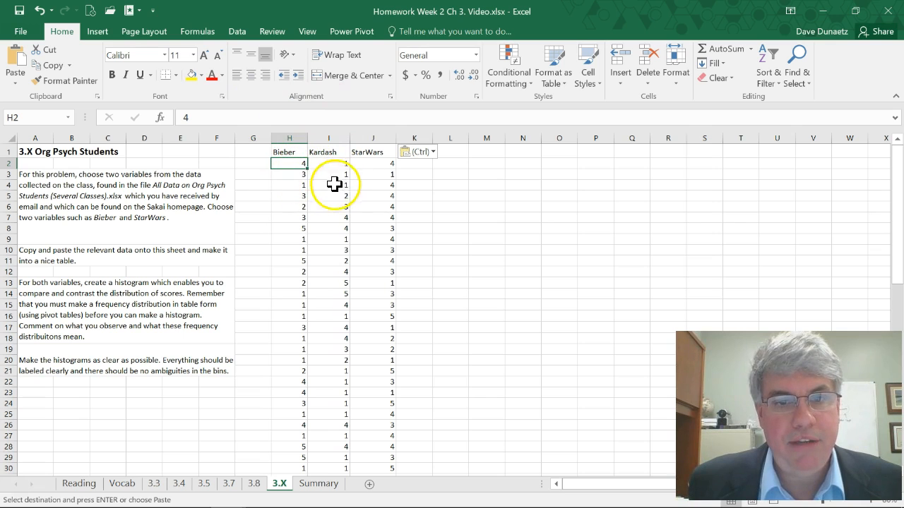
pyautogui.click(97, 32)
pyautogui.click(113, 64)
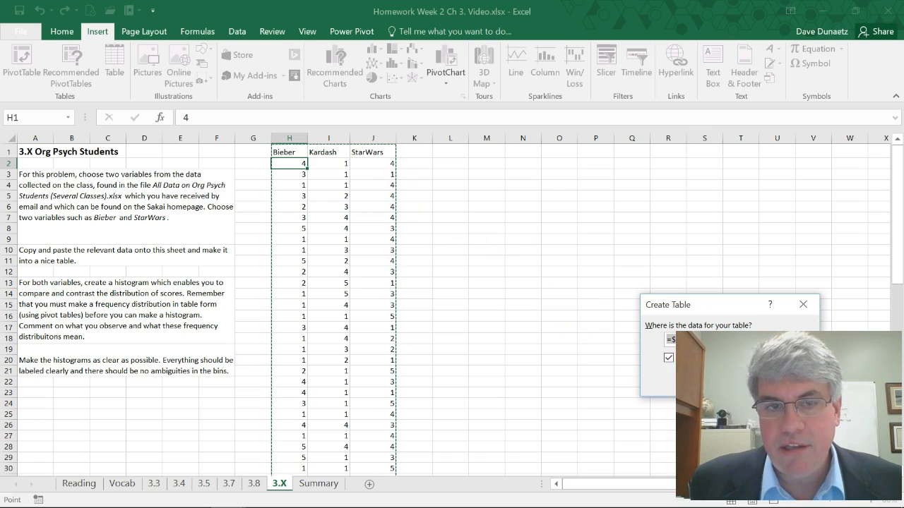
pyautogui.click(734, 383)
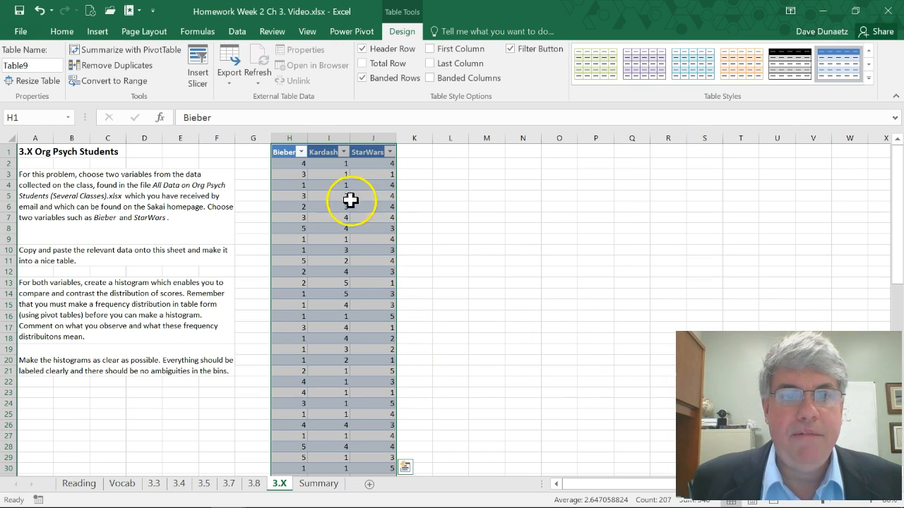
# Delete the Kardash column from the 3.X sheet.
pyautogui.click(325, 132)
pyautogui.rightClick(326, 138)
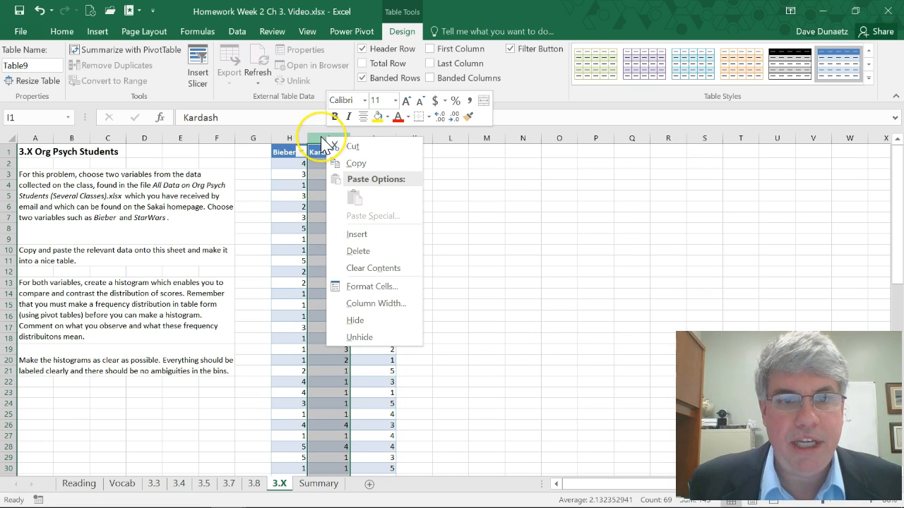
pyautogui.click(358, 253)
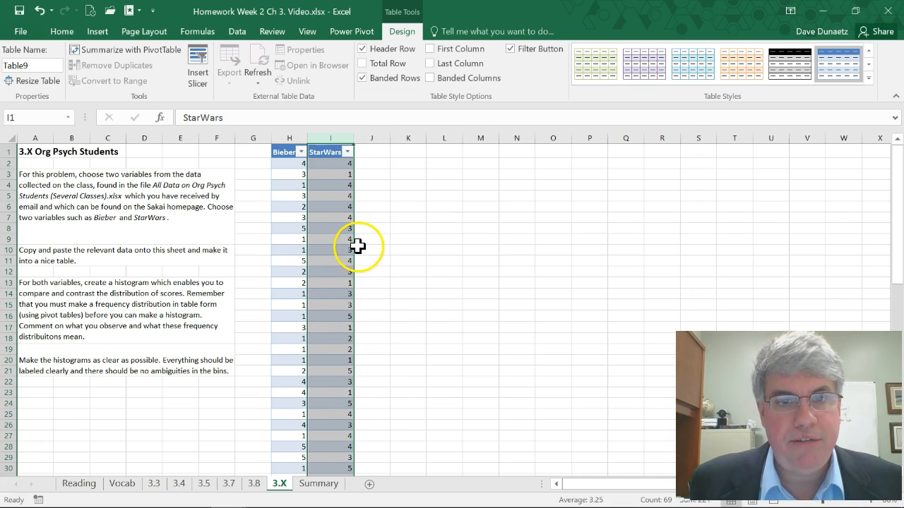
# Create a PivotTable from the Bieber and StarWars table, placed on the existing worksheet at cell K2.
pyautogui.click(297, 164)
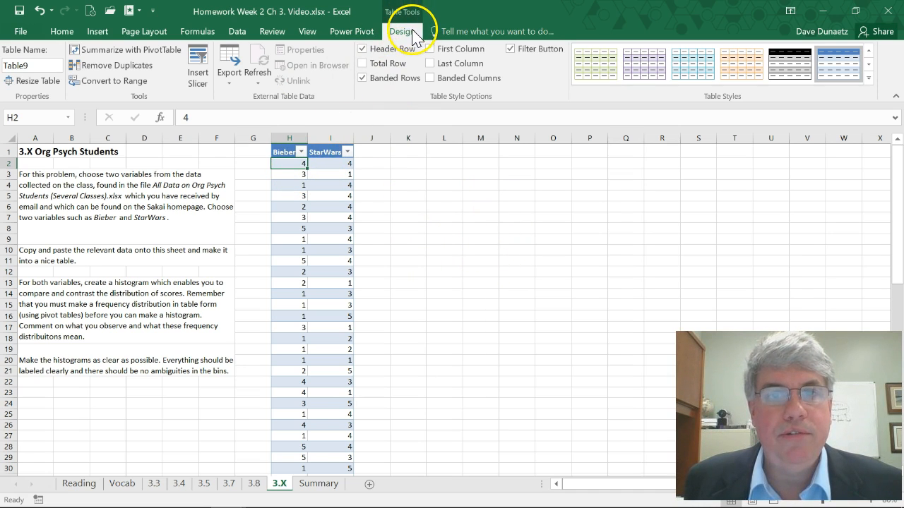
pyautogui.click(85, 56)
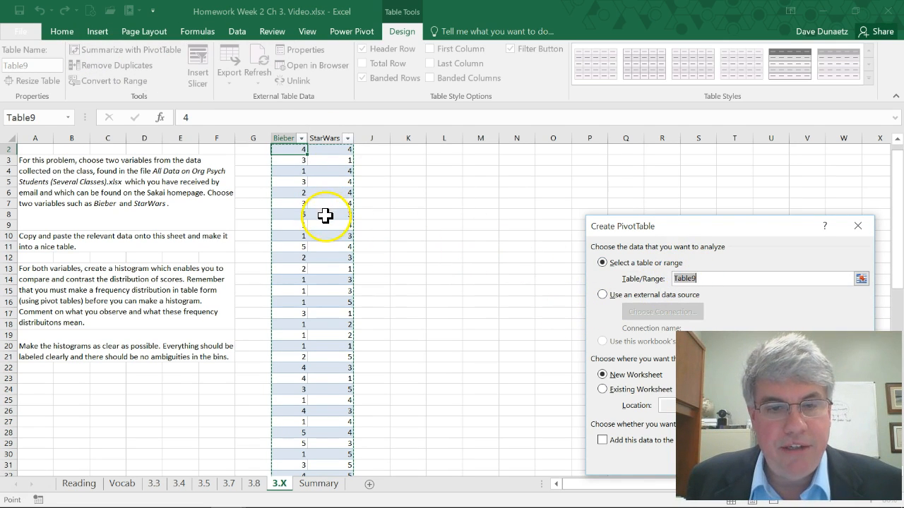
pyautogui.scroll(1, 326, 217)
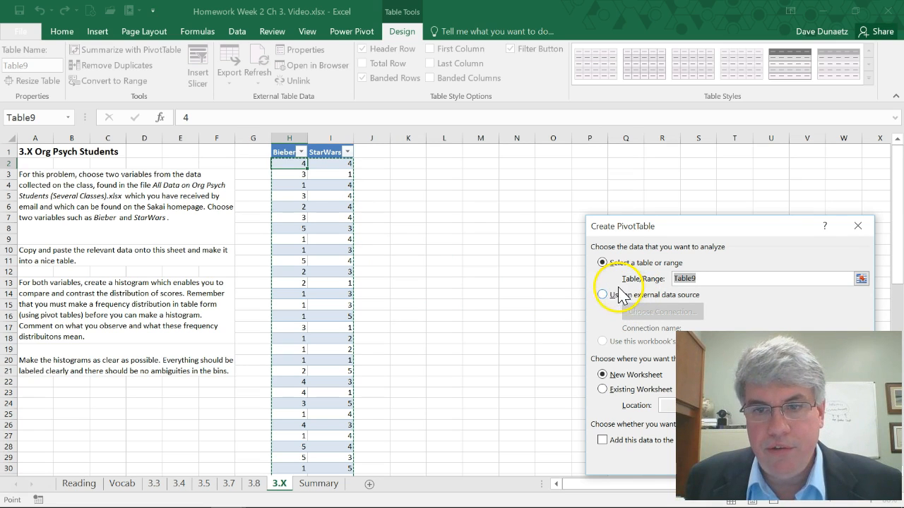
pyautogui.click(602, 389)
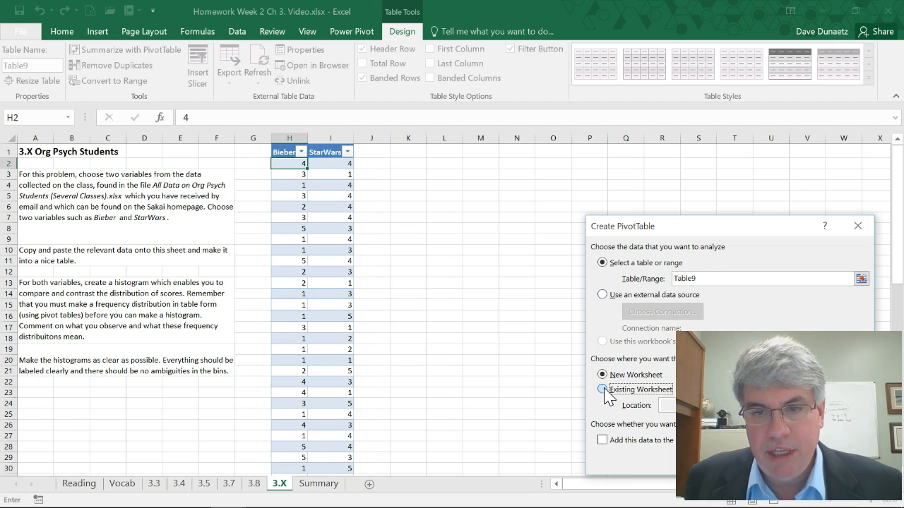
pyautogui.click(667, 405)
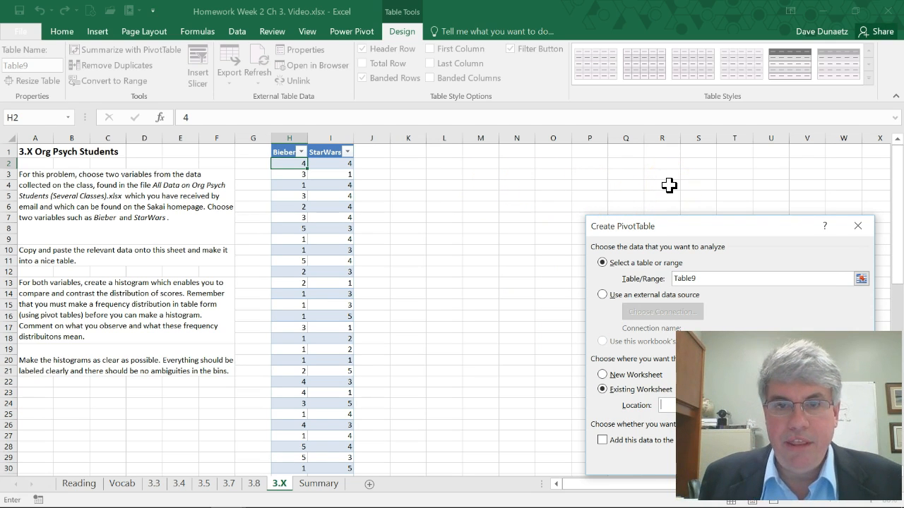
pyautogui.click(399, 163)
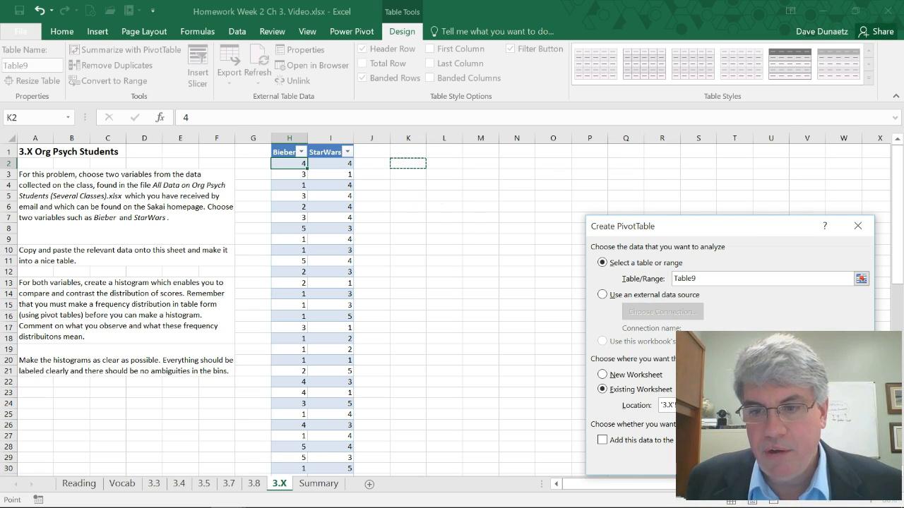
pyautogui.press('Escape')
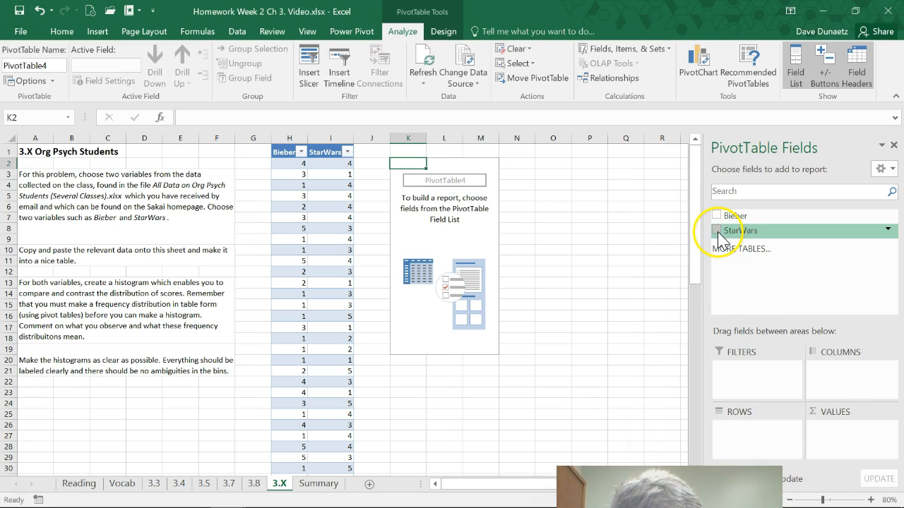
# Add Bieber to the PivotTable's values summarized by Count, and add Bieber to its rows as well.
pyautogui.moveTo(729, 216); pyautogui.dragTo(829, 427)
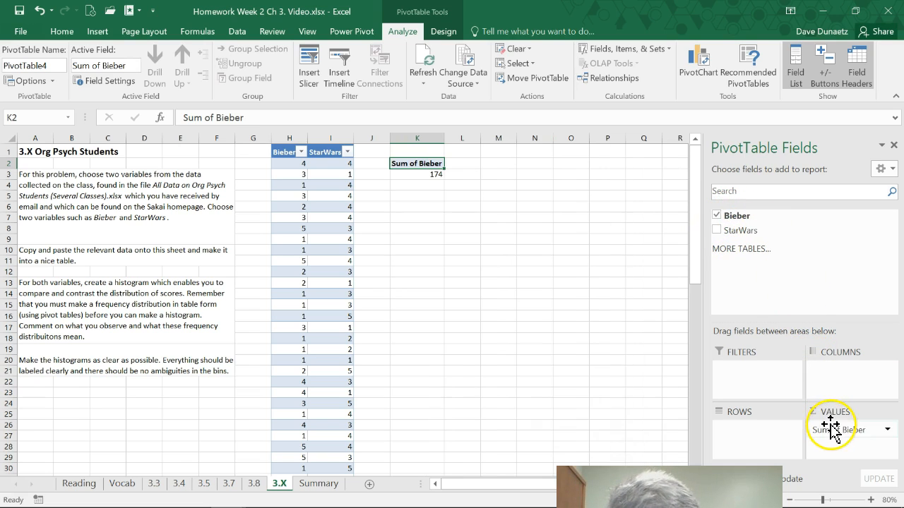
pyautogui.click(888, 430)
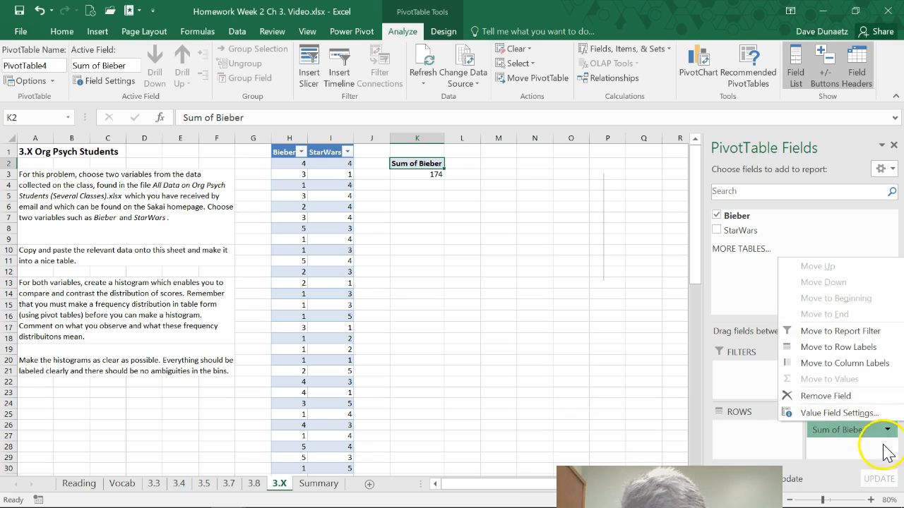
pyautogui.click(817, 413)
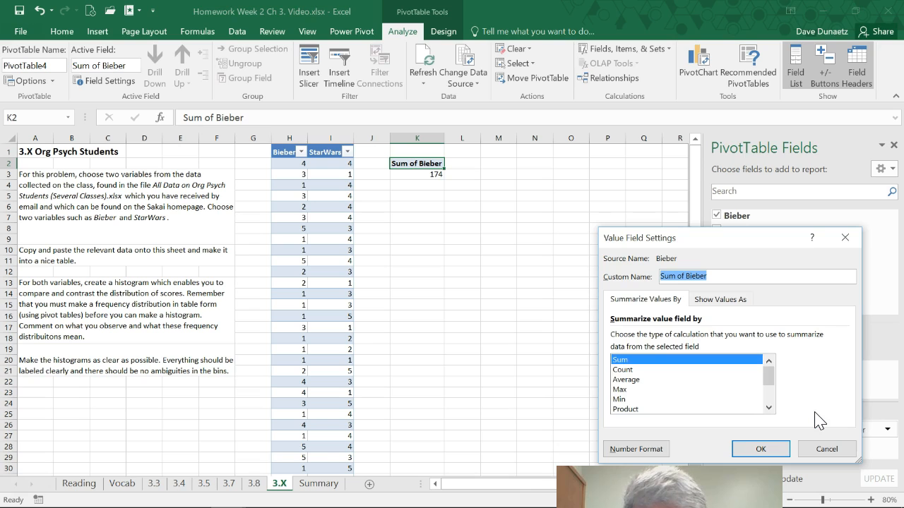
pyautogui.click(625, 370)
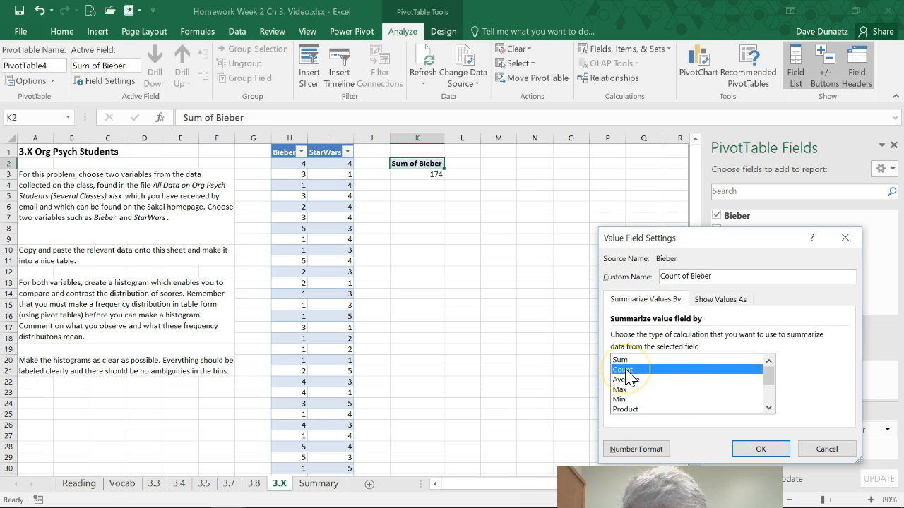
pyautogui.click(648, 373)
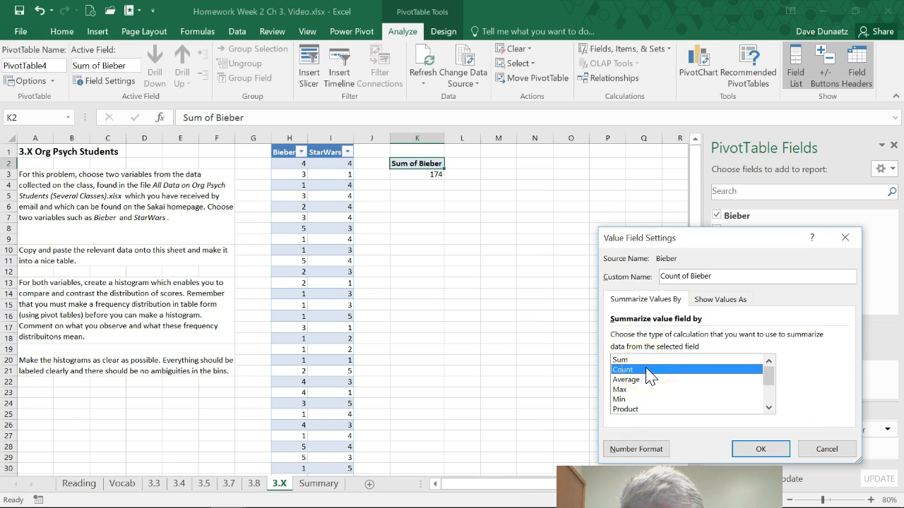
pyautogui.click(759, 452)
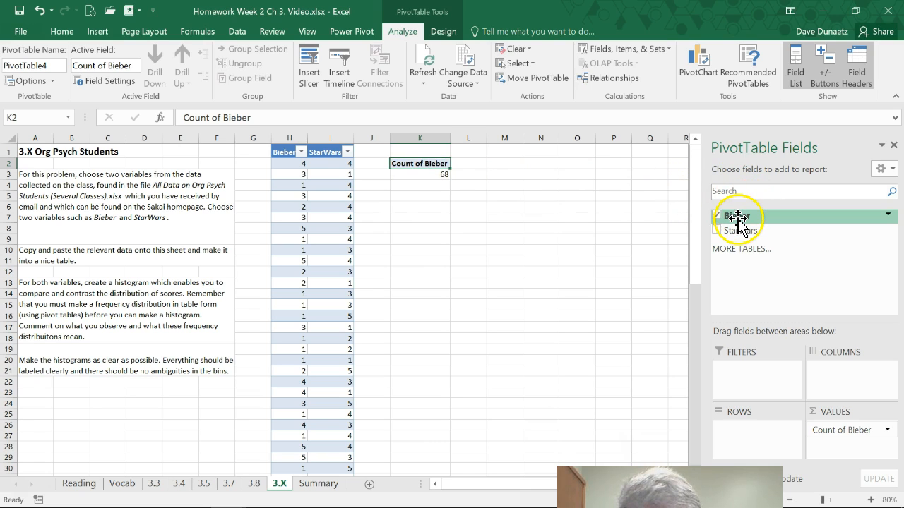
pyautogui.moveTo(736, 216); pyautogui.dragTo(734, 435)
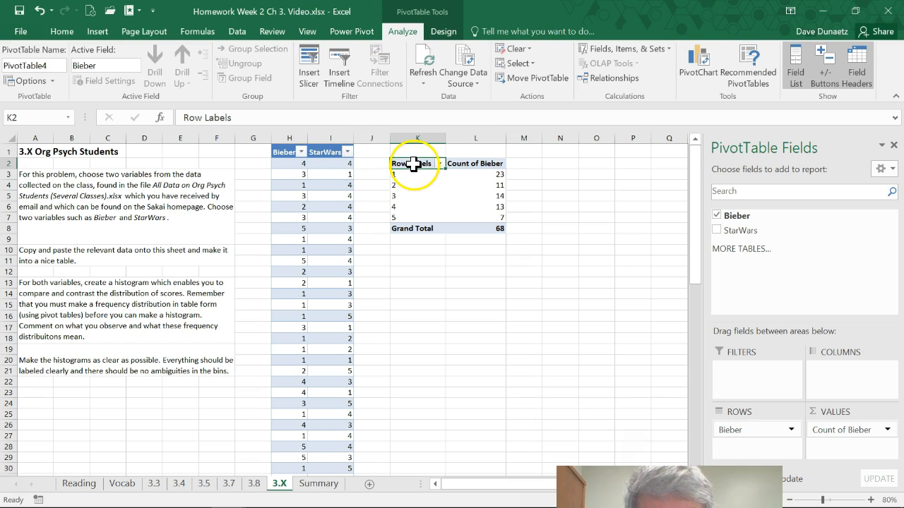
# Rename the PivotTable's Row Labels header in K2 to "Bieber Attitude".
pyautogui.click(311, 116)
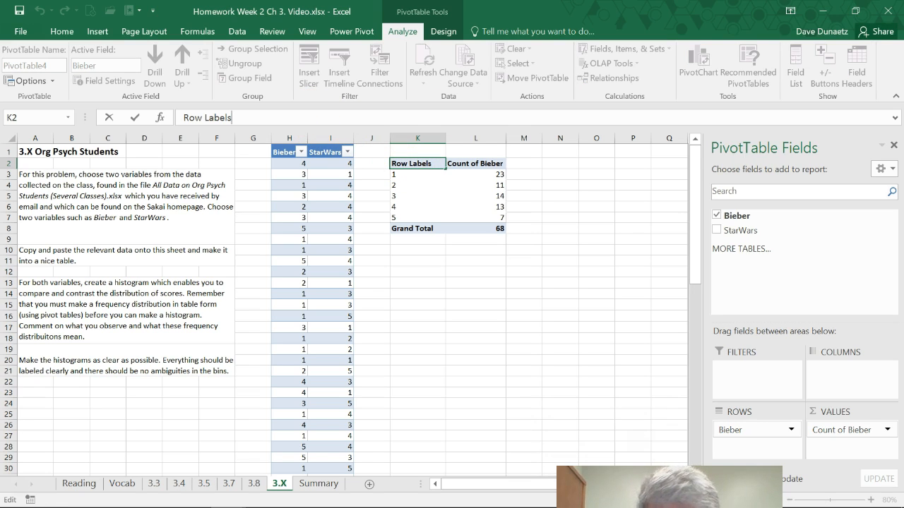
pyautogui.press('BackSpace')
pyautogui.press('BackSpace')
pyautogui.press('BackSpace')
pyautogui.press('BackSpace')
pyautogui.press('BackSpace')
pyautogui.press('BackSpace')
pyautogui.press('BackSpace')
pyautogui.press('BackSpace')
pyautogui.press('BackSpace')
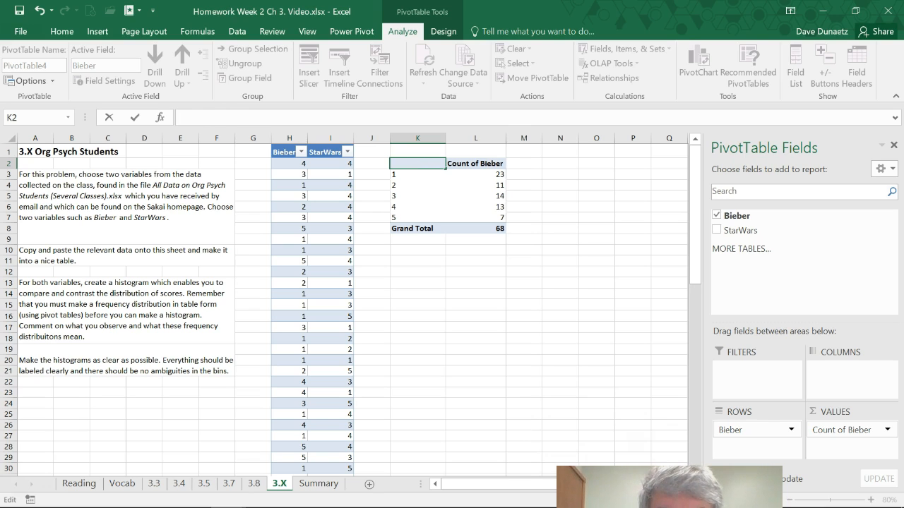
pyautogui.write('Bi')
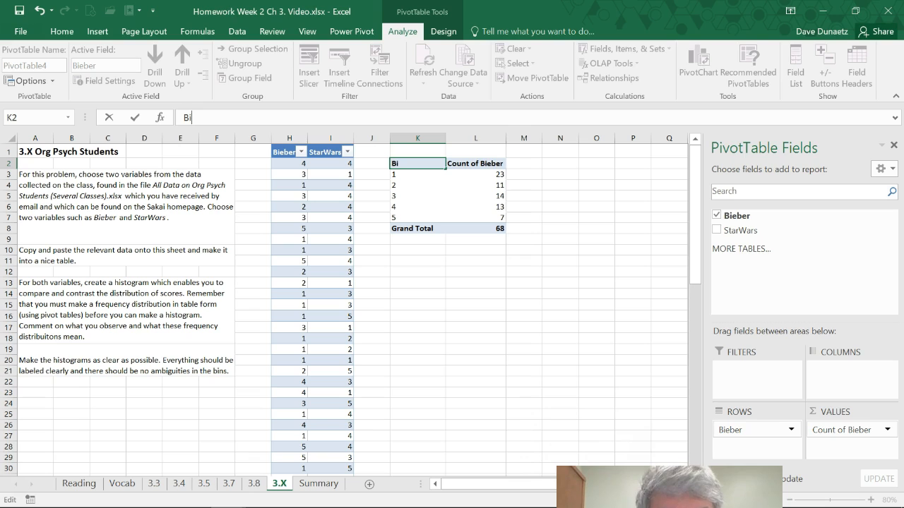
pyautogui.write('eber ')
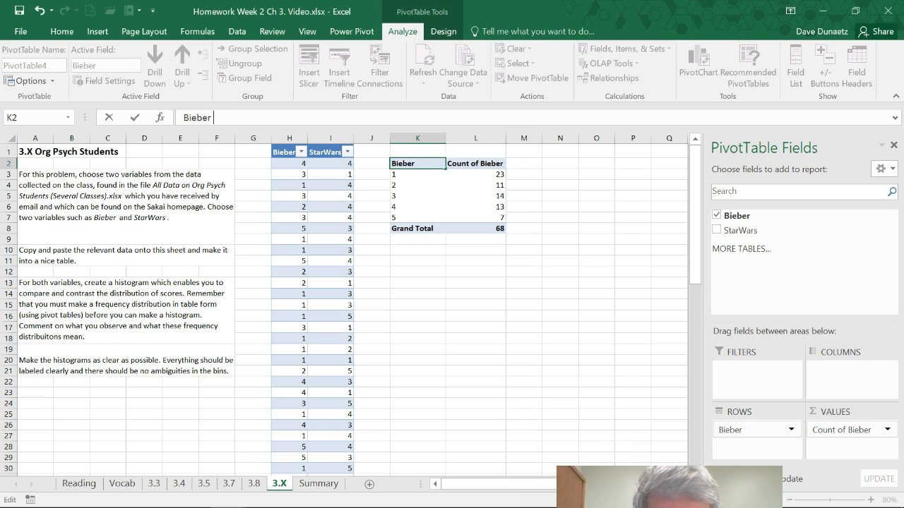
pyautogui.write('Attitude')
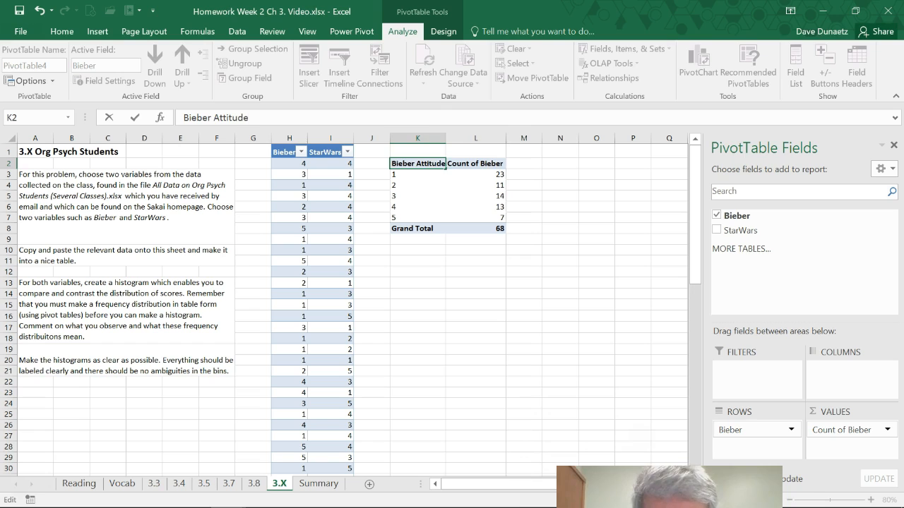
pyautogui.press('Tab')
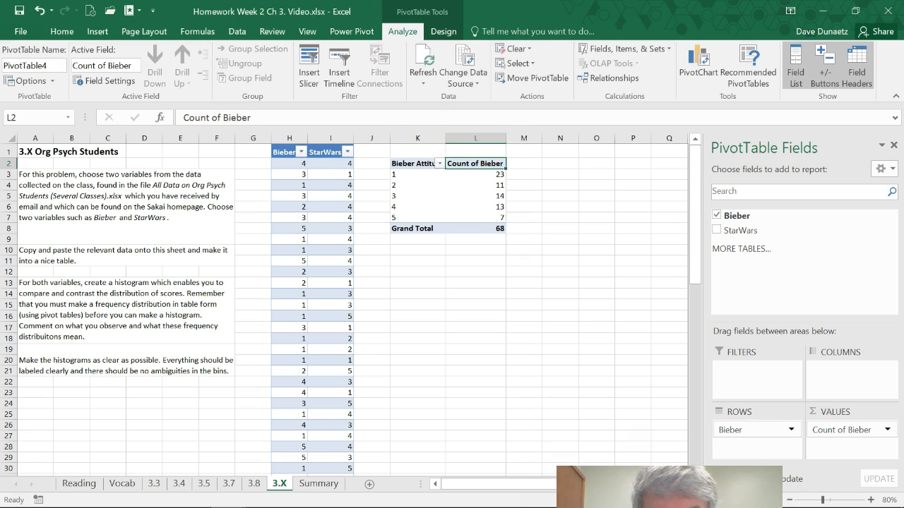
# Rename the PivotTable's Count of Bieber header in L2 to "Frequency".
pyautogui.write(';')
pyautogui.press('BackSpace')
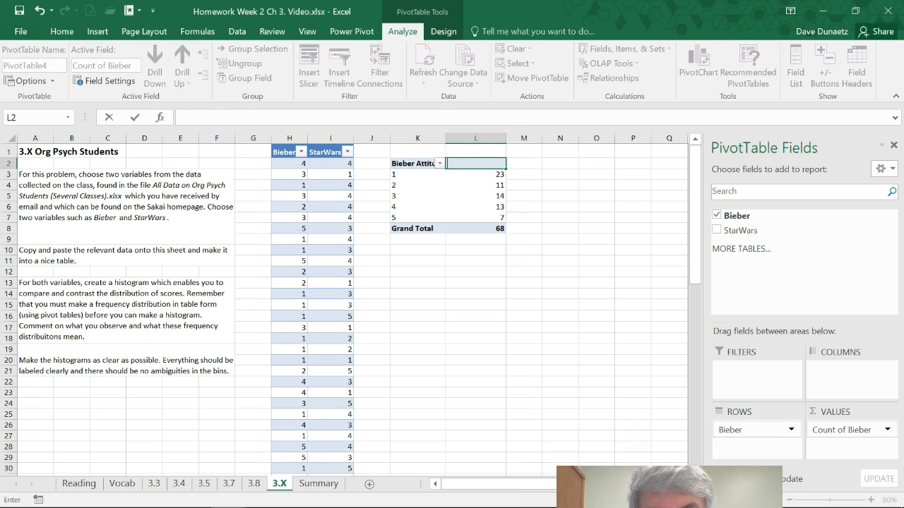
pyautogui.write('Frequ')
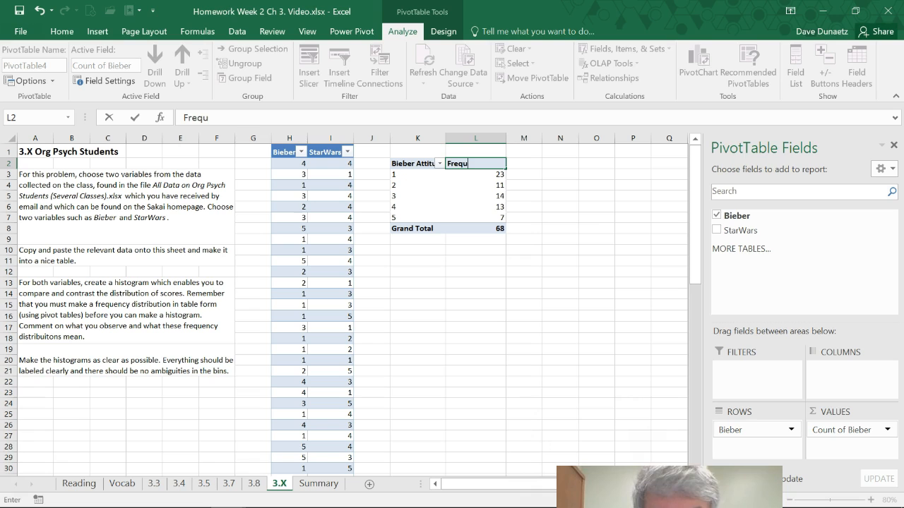
pyautogui.write('ency')
pyautogui.click(417, 174)
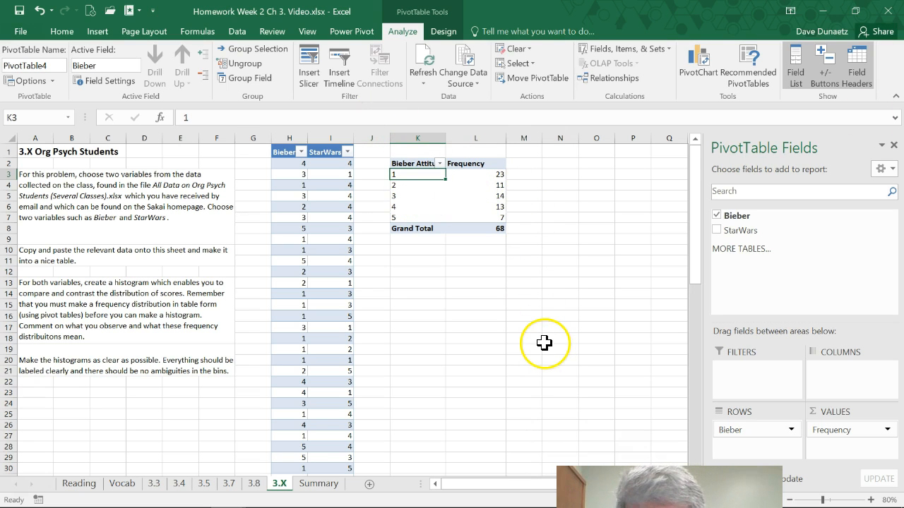
# Close the PivotTable field list and insert a 2-D clustered column chart of the Bieber frequencies.
pyautogui.click(894, 146)
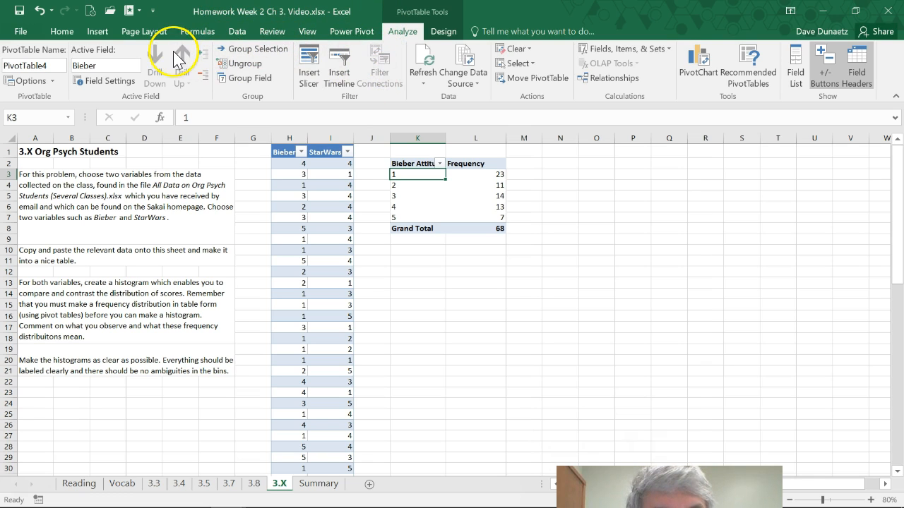
pyautogui.click(96, 31)
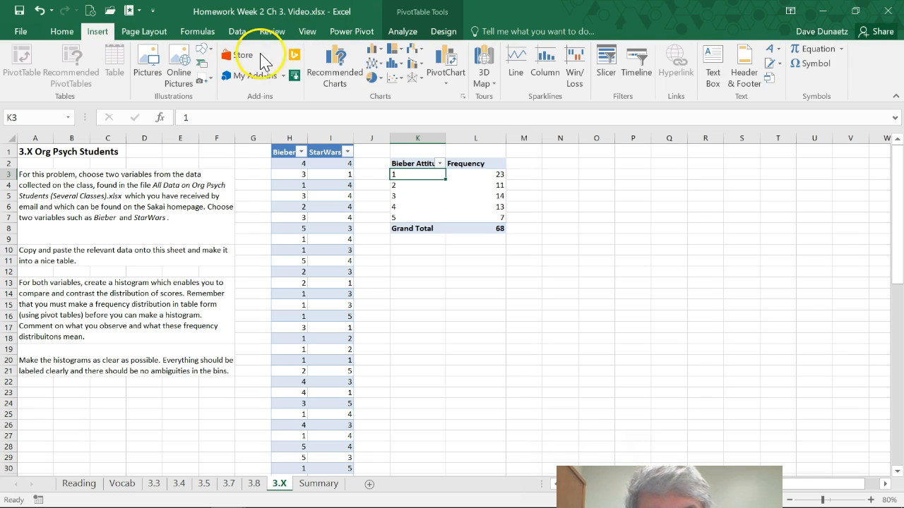
pyautogui.click(377, 54)
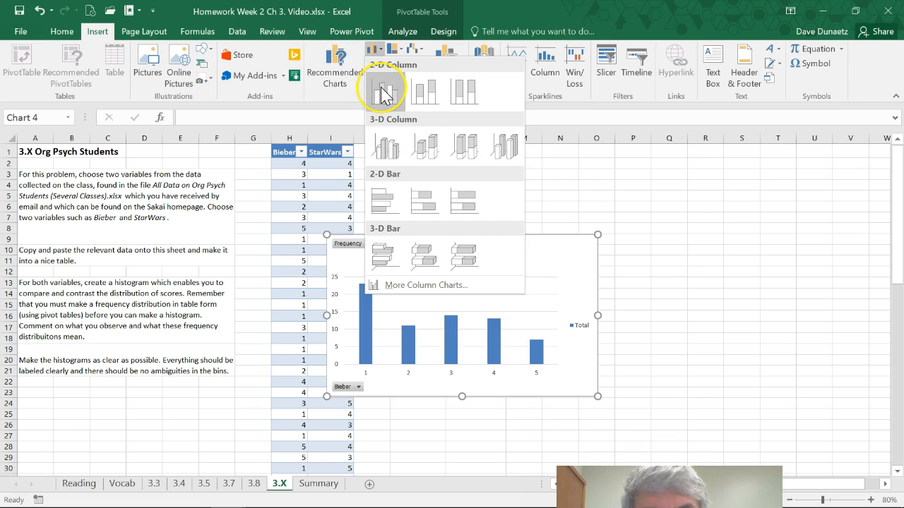
pyautogui.click(381, 91)
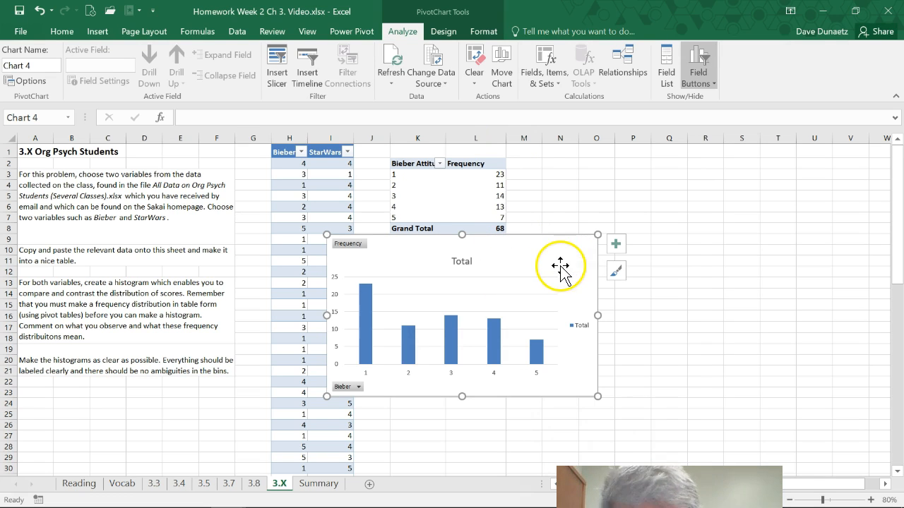
# Set the chart title to "Org Psych Students' Appreciation of Bieber (1 = low, 5 = high)".
pyautogui.click(466, 261)
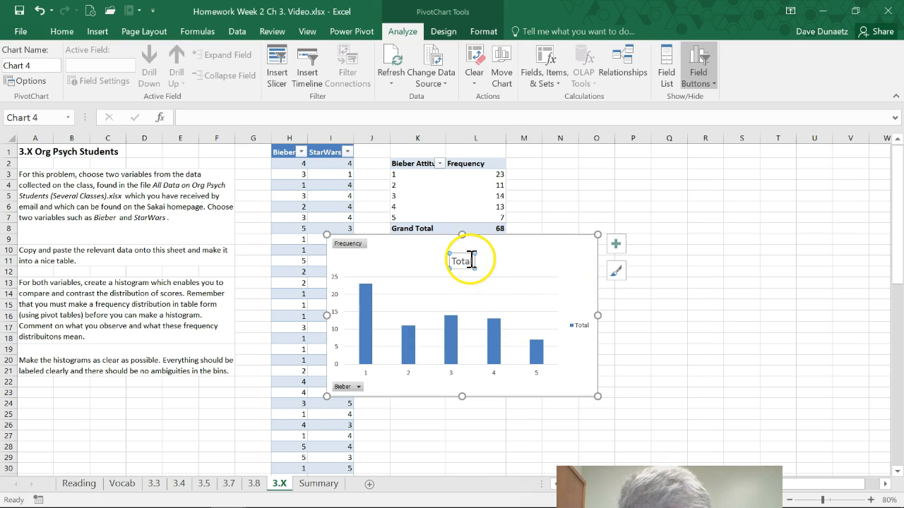
pyautogui.click(305, 114)
pyautogui.click(305, 114)
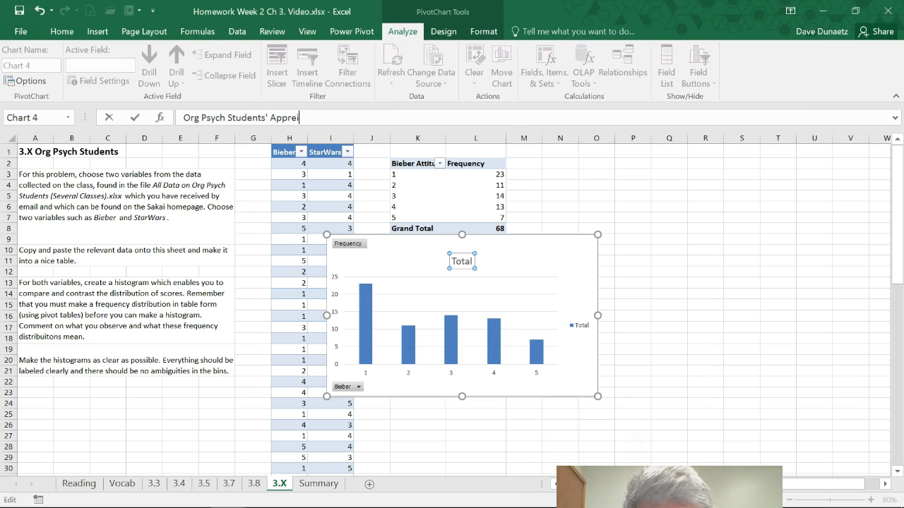
pyautogui.press('BackSpace')
pyautogui.press('BackSpace')
pyautogui.write('ciation')
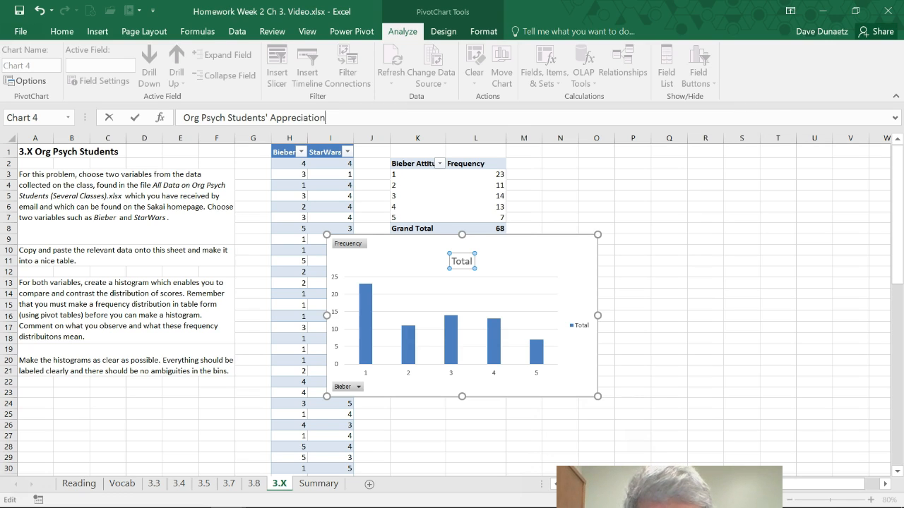
pyautogui.write(' of Bieber (1 =')
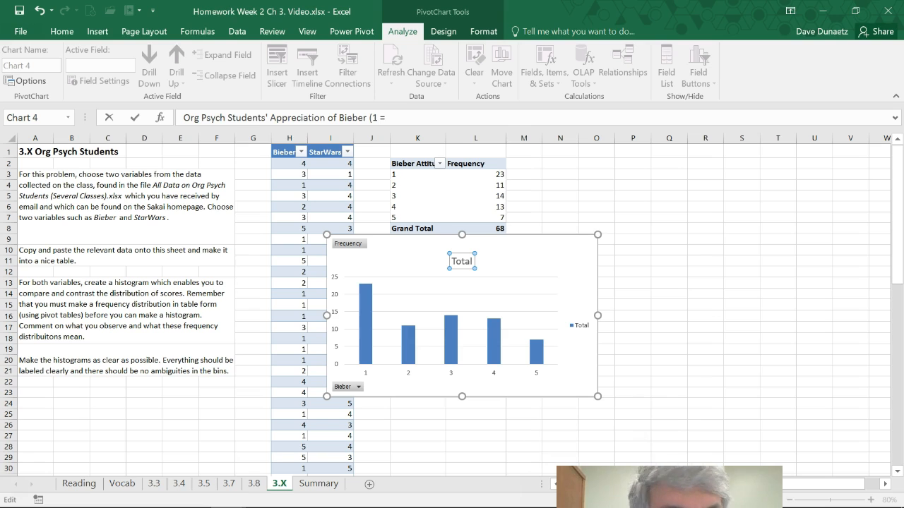
pyautogui.write('ow')
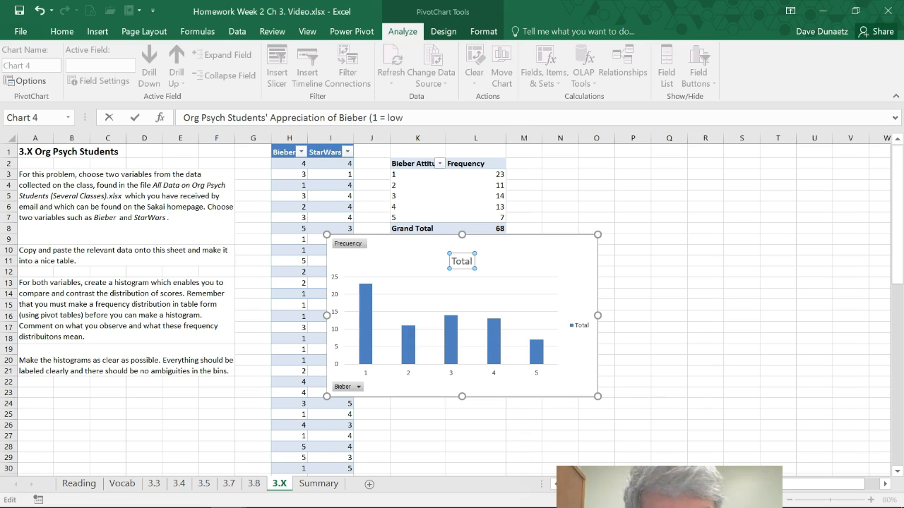
pyautogui.write(', 5 ')
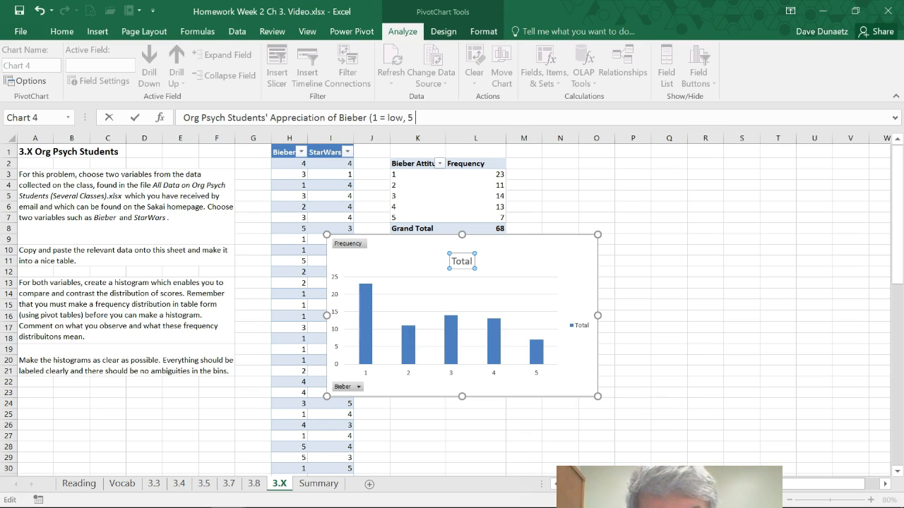
pyautogui.write('= high')
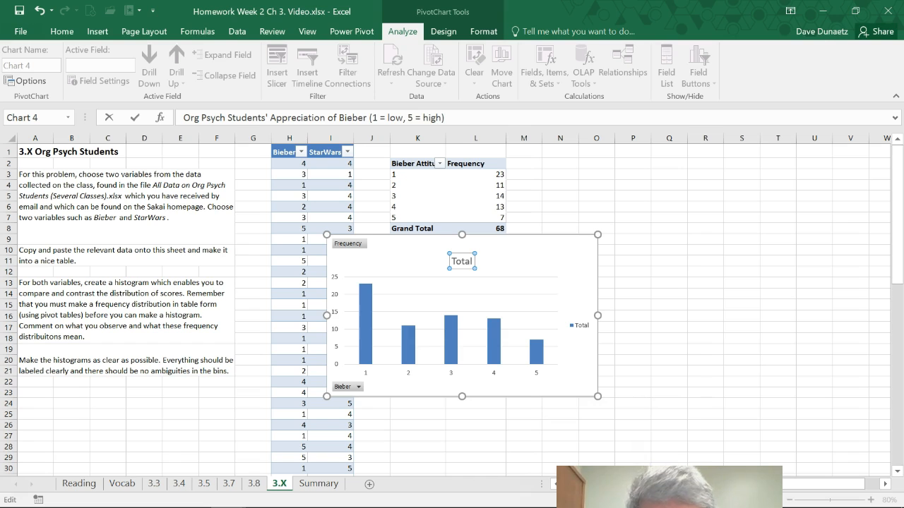
pyautogui.press('Return')
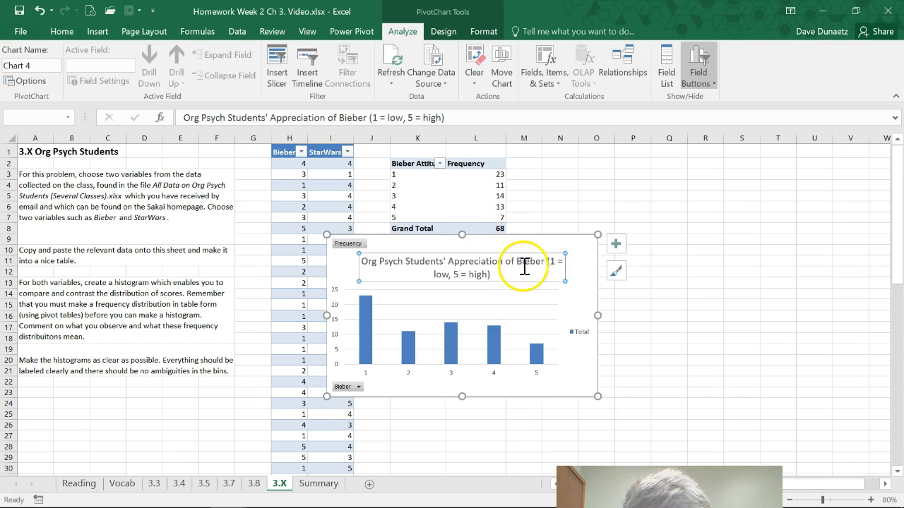
# Break the chart title so that "(1 = low, 5 = high)" starts on a second line.
pyautogui.click(548, 263)
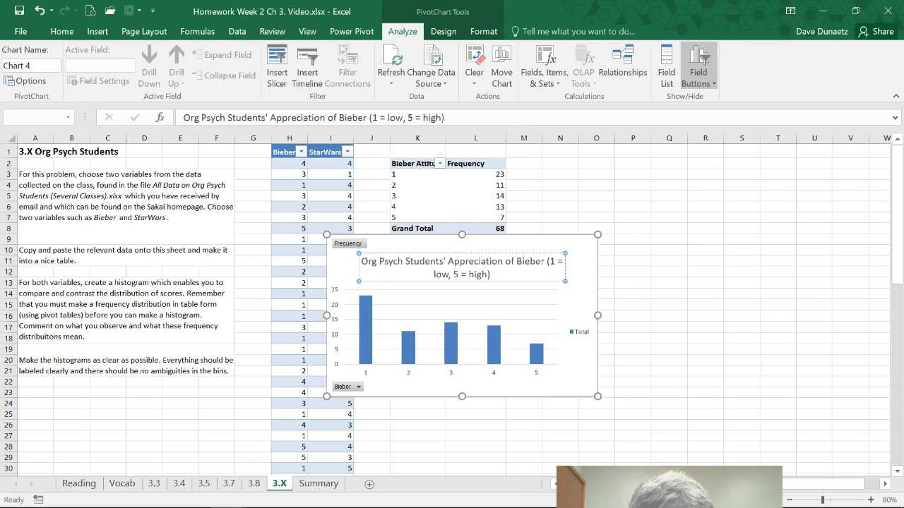
pyautogui.press('BackSpace')
pyautogui.press('Return')
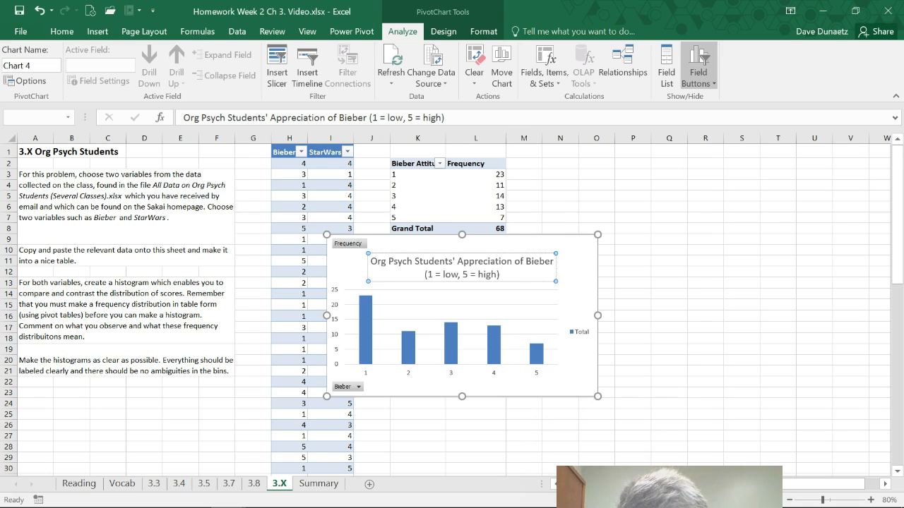
# Delete the chart's legend and hide all field buttons on the chart.
pyautogui.click(579, 337)
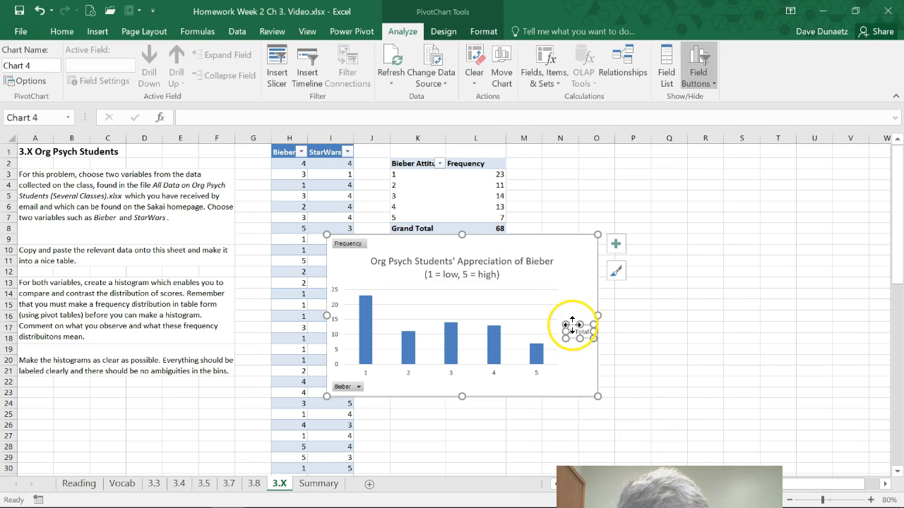
pyautogui.press('Delete')
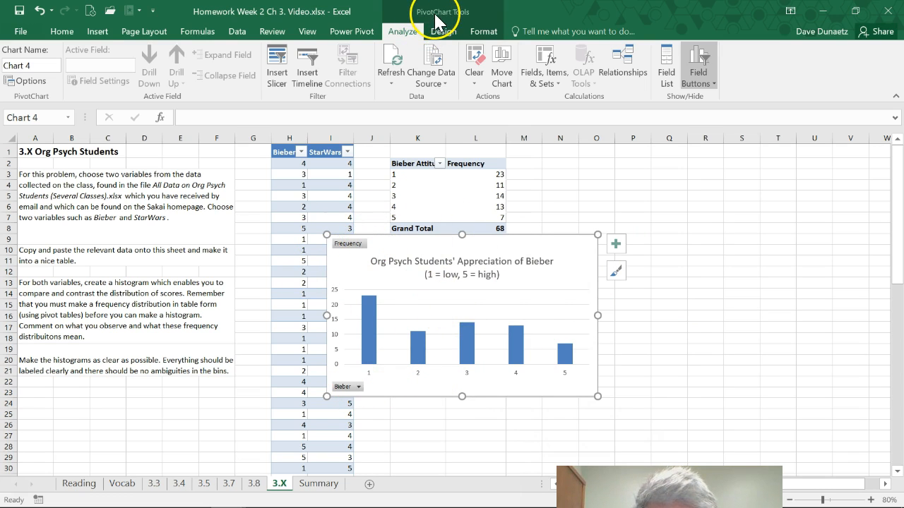
pyautogui.click(713, 89)
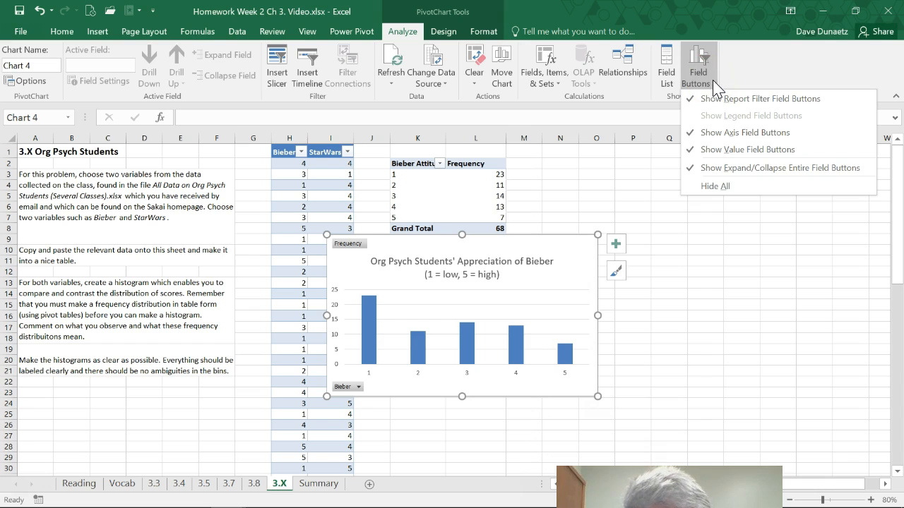
pyautogui.click(709, 185)
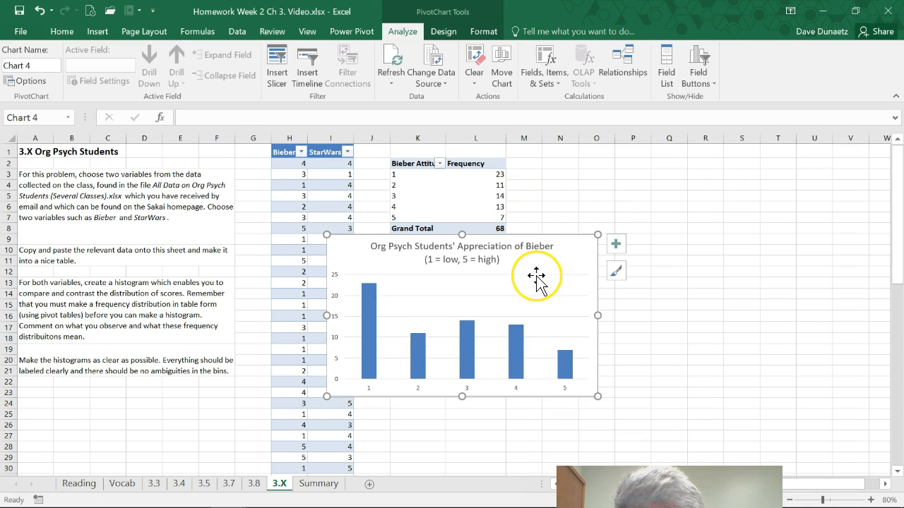
# Add axis titles to the Bieber column chart, keeping the chart title shown.
pyautogui.click(614, 245)
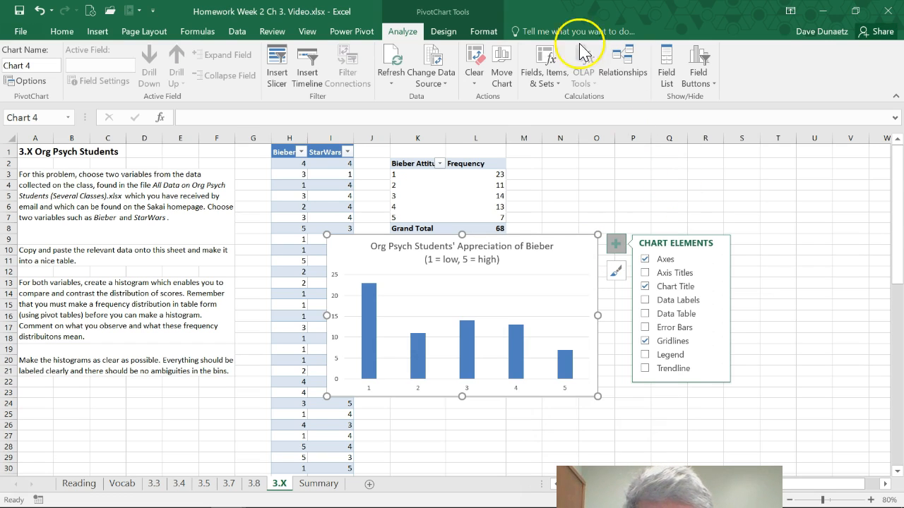
pyautogui.click(442, 34)
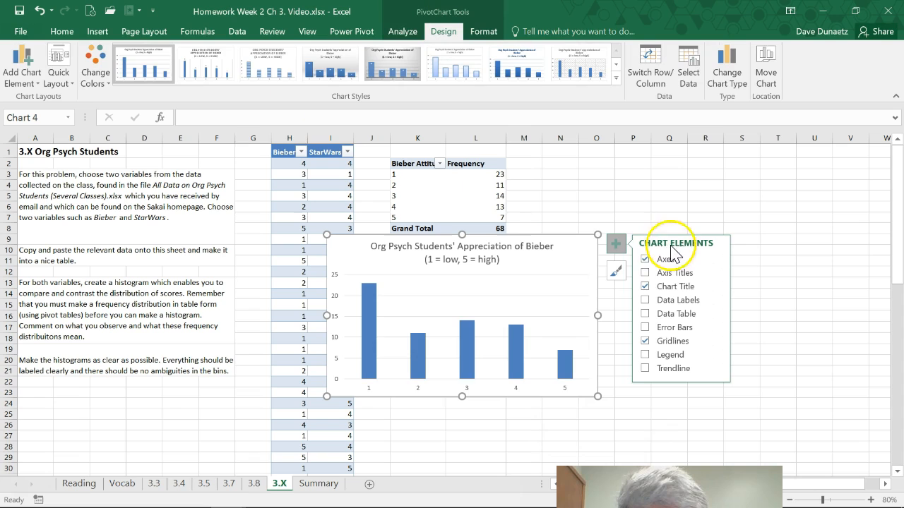
pyautogui.click(644, 273)
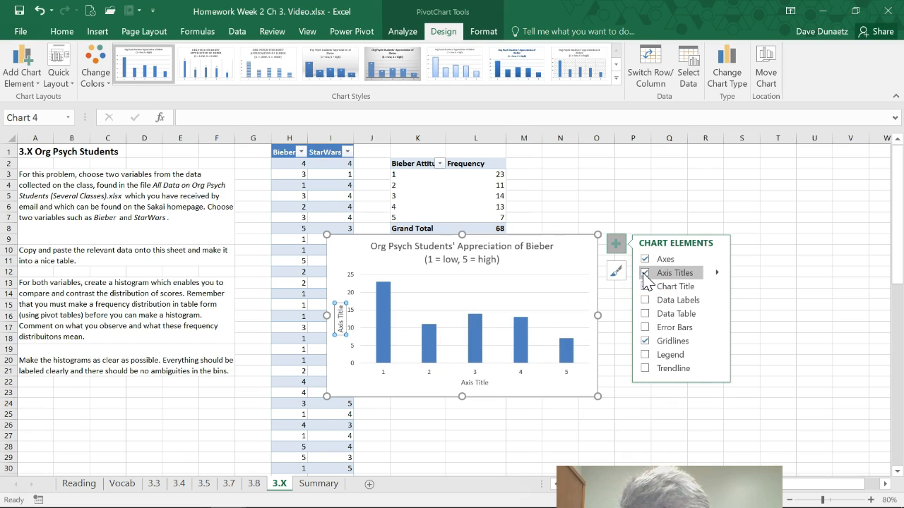
pyautogui.click(645, 286)
# Set the chart's vertical axis title to "Count".
pyautogui.click(341, 319)
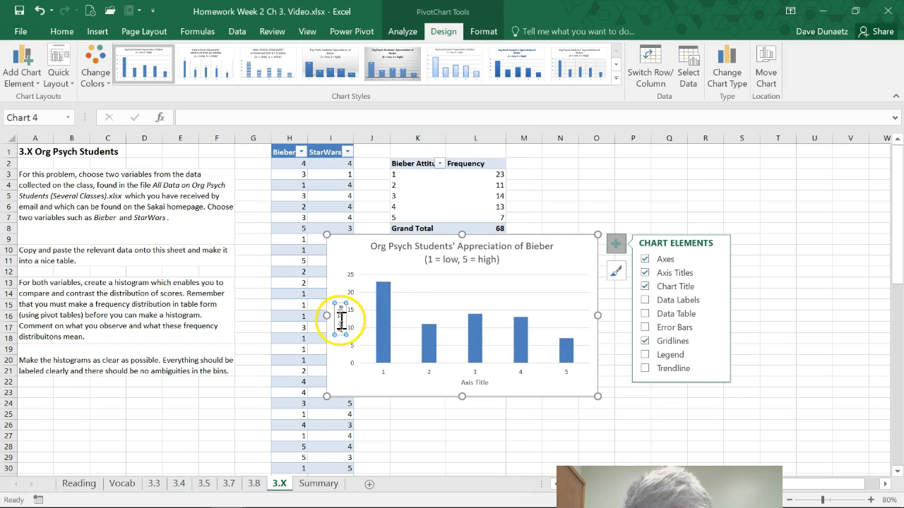
pyautogui.click(342, 319)
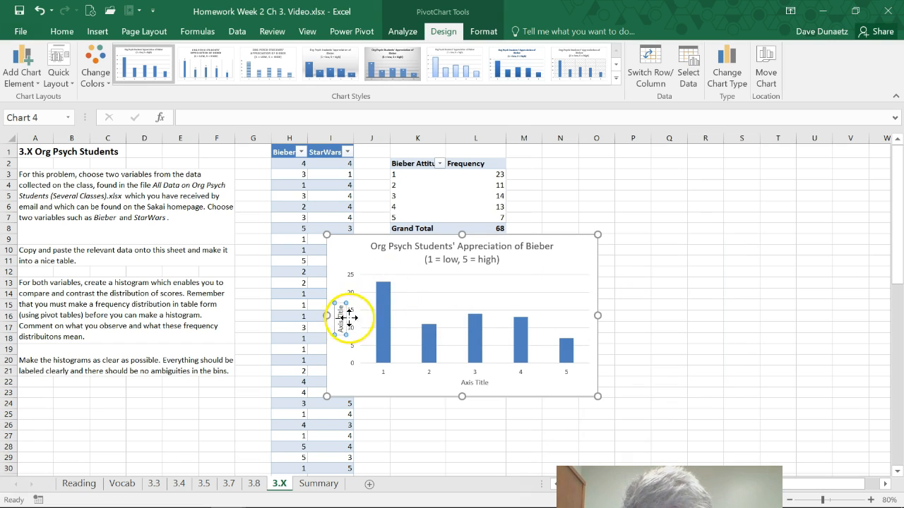
pyautogui.click(280, 114)
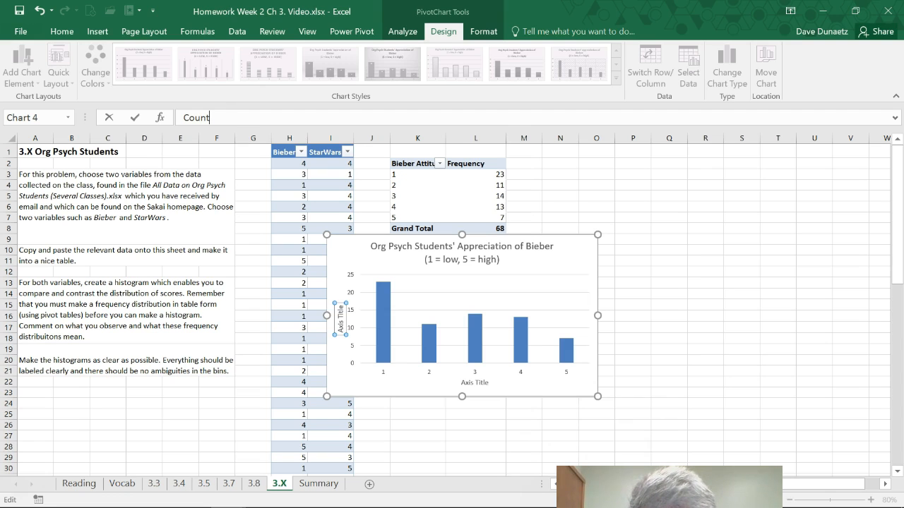
pyautogui.press('Return')
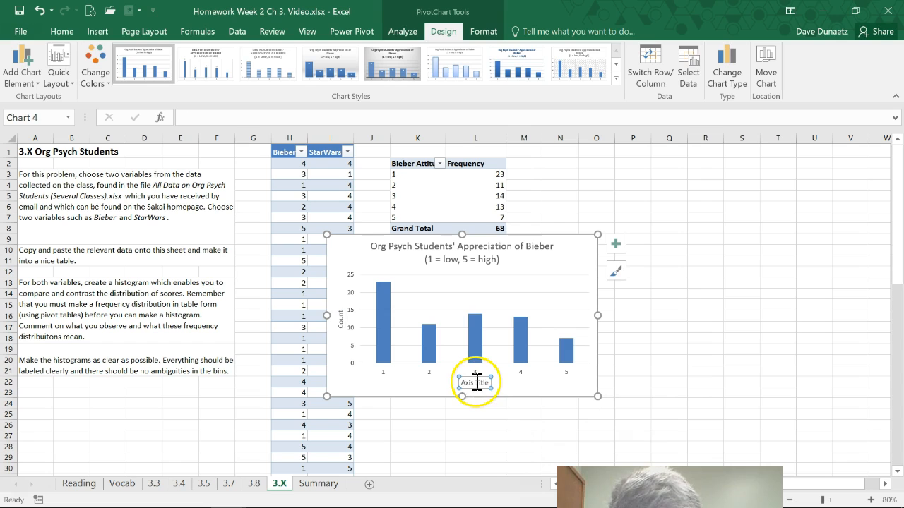
# Set the chart's horizontal axis title to "Attitude toward Justin Bieber".
pyautogui.click(288, 118)
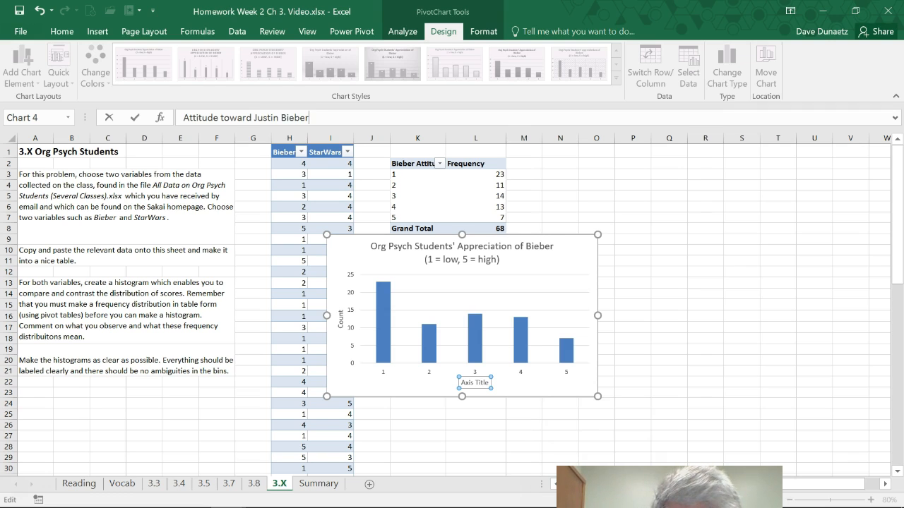
pyautogui.press('Return')
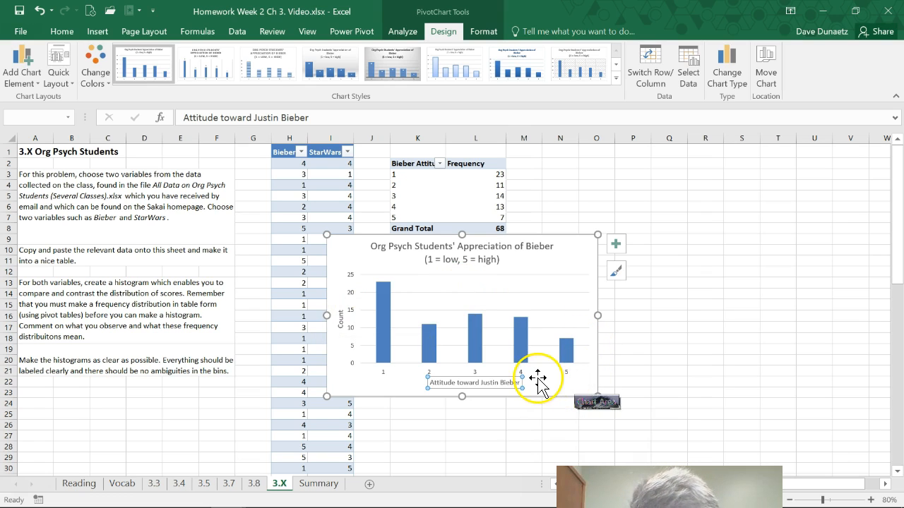
# Set the gap width of the Bieber chart's data series to 0% so the columns touch.
pyautogui.doubleClick(504, 338)
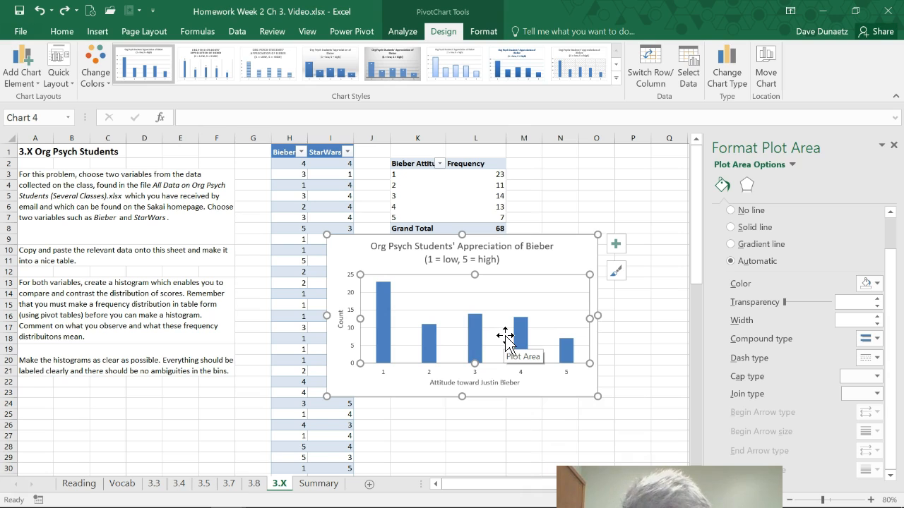
pyautogui.click(484, 331)
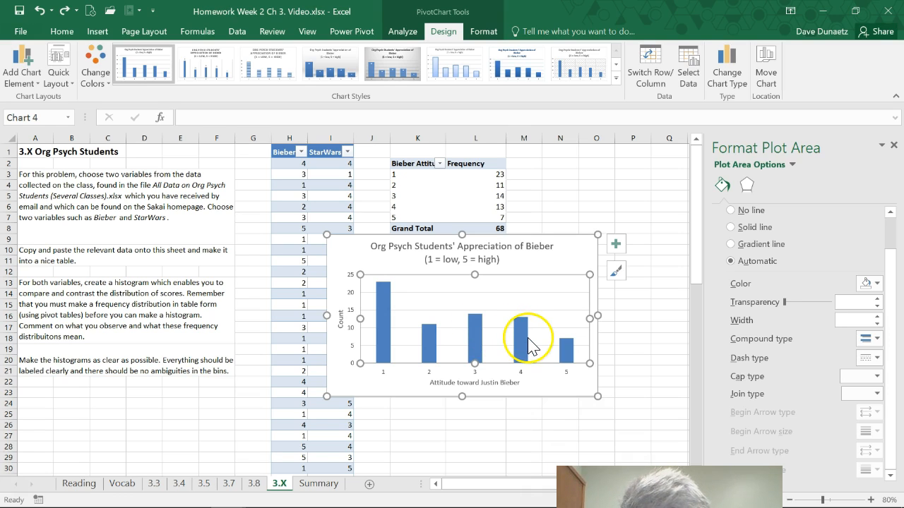
pyautogui.moveTo(529, 347)
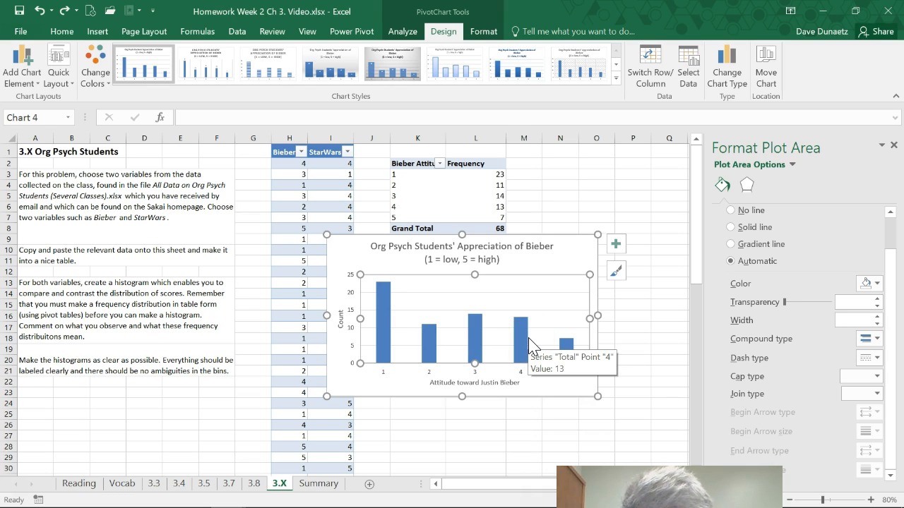
pyautogui.click(484, 332)
pyautogui.click(482, 331)
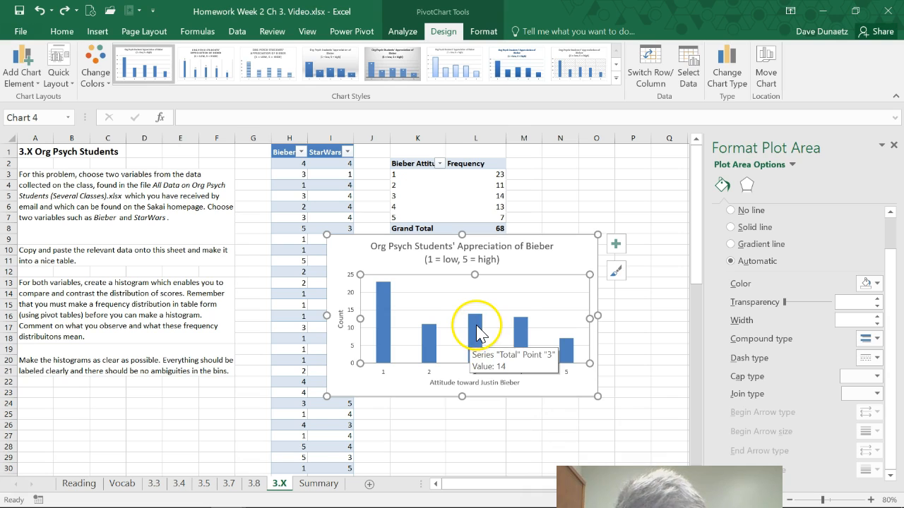
pyautogui.click(477, 332)
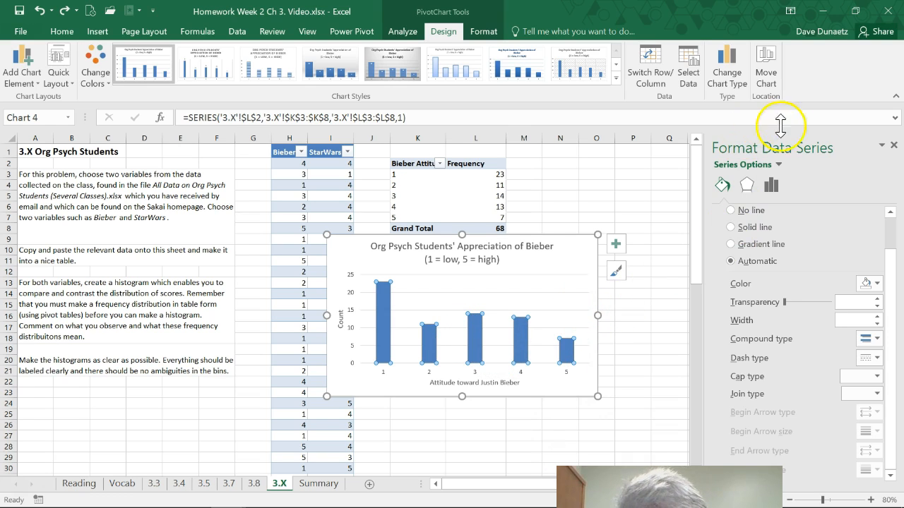
pyautogui.click(771, 186)
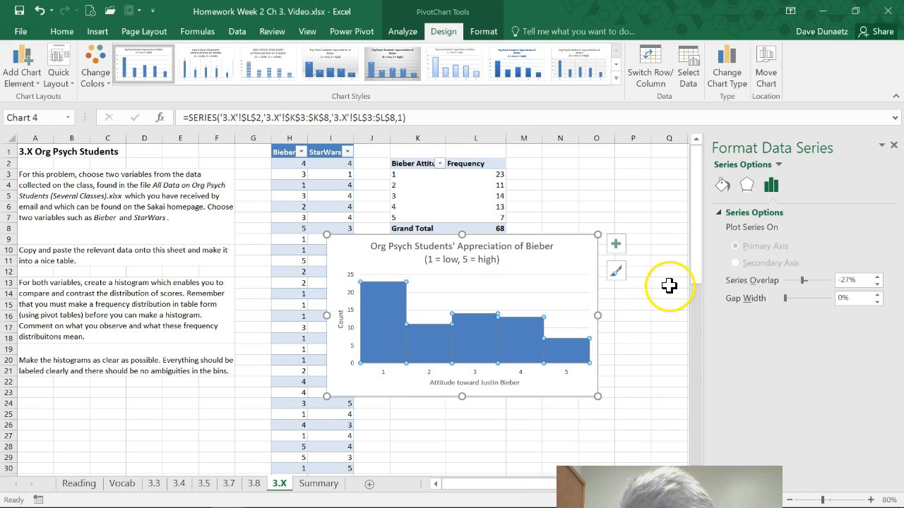
# Give the histogram columns a solid black border 2 pt wide.
pyautogui.click(722, 186)
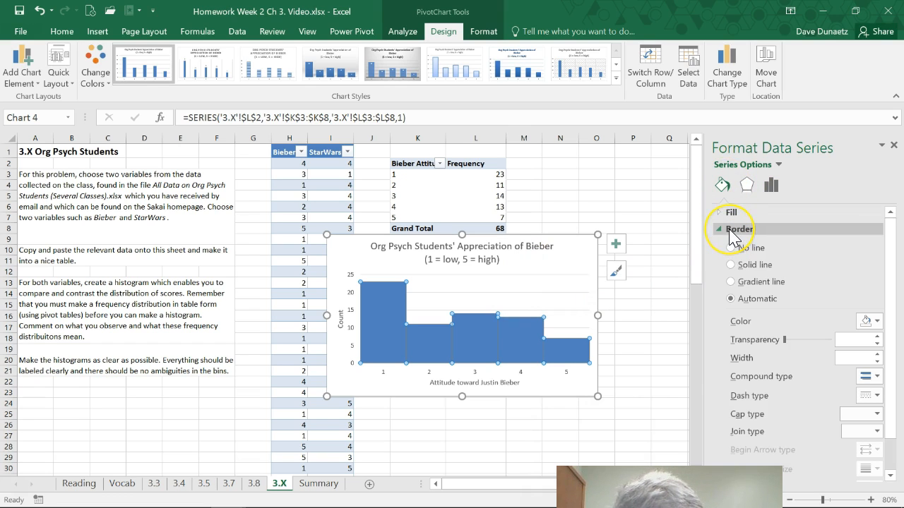
pyautogui.click(730, 265)
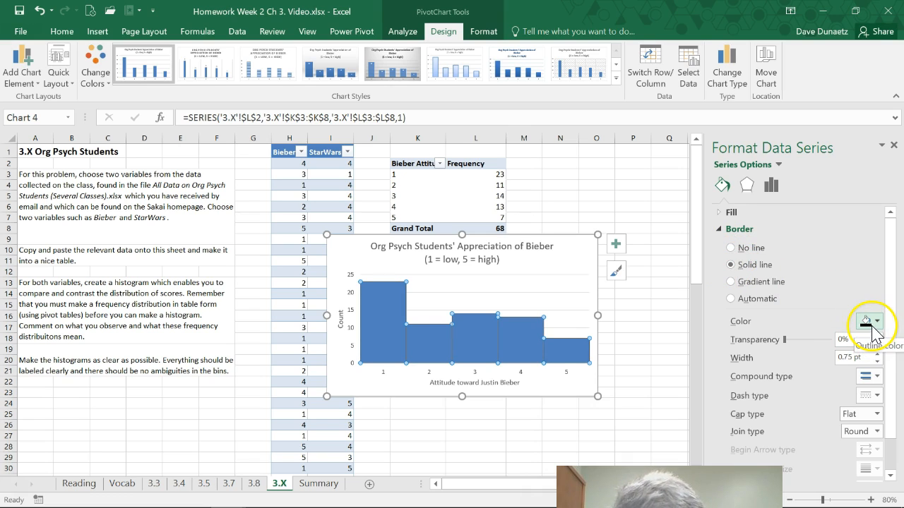
pyautogui.click(877, 354)
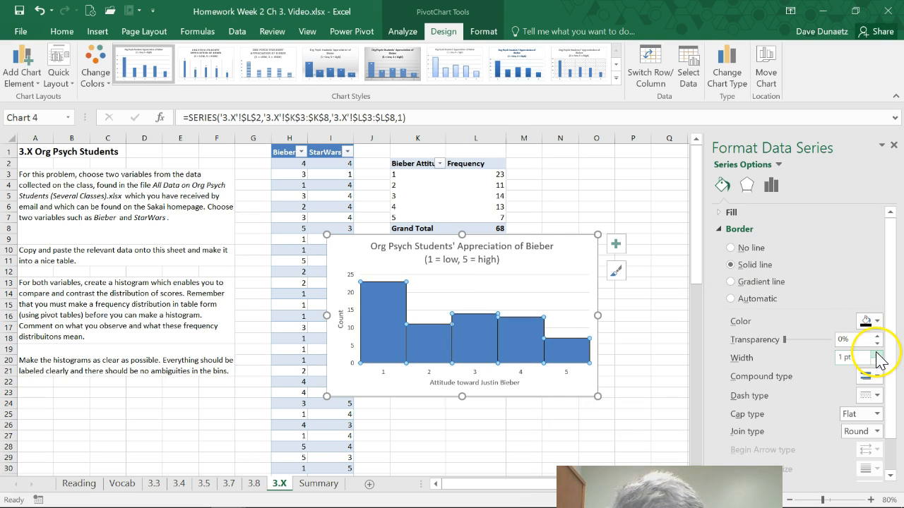
pyautogui.click(877, 354)
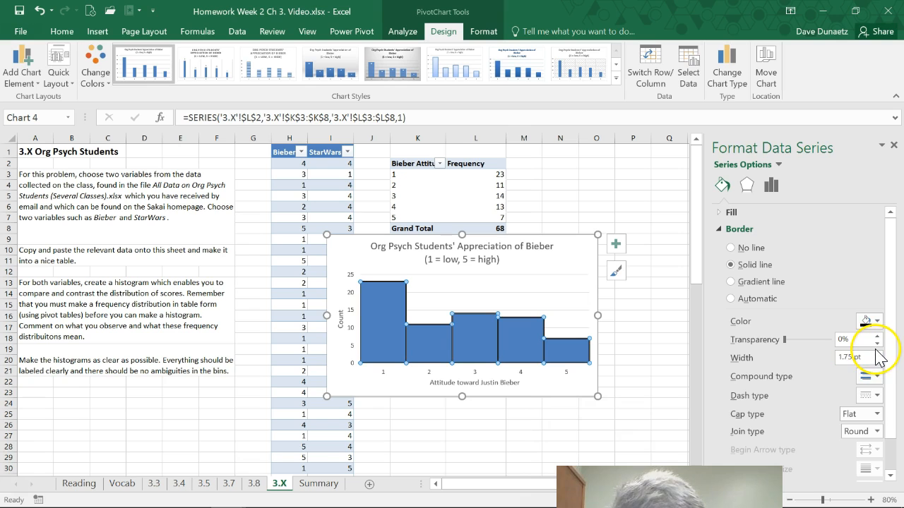
pyautogui.click(877, 353)
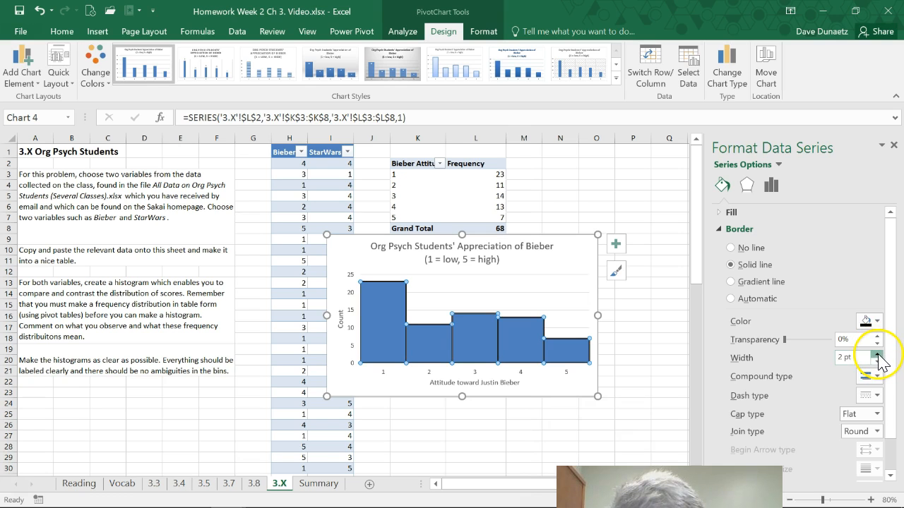
pyautogui.click(624, 346)
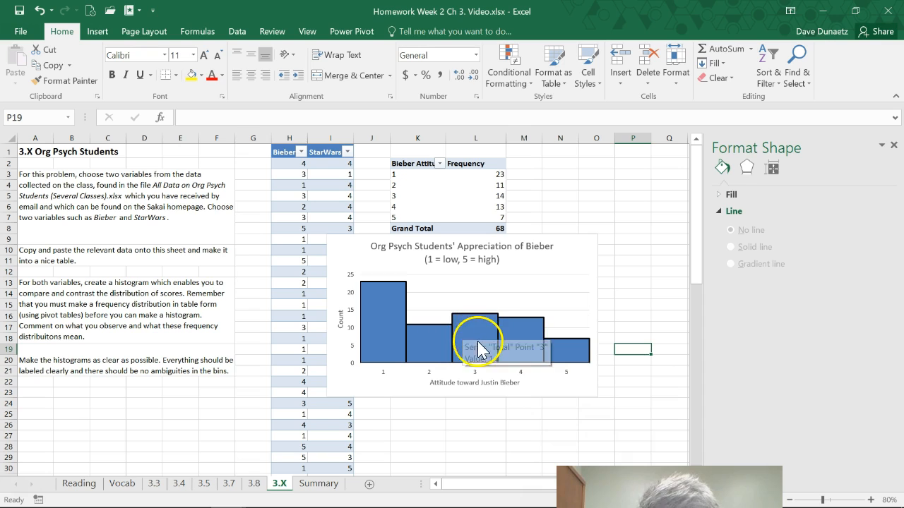
pyautogui.moveTo(525, 333)
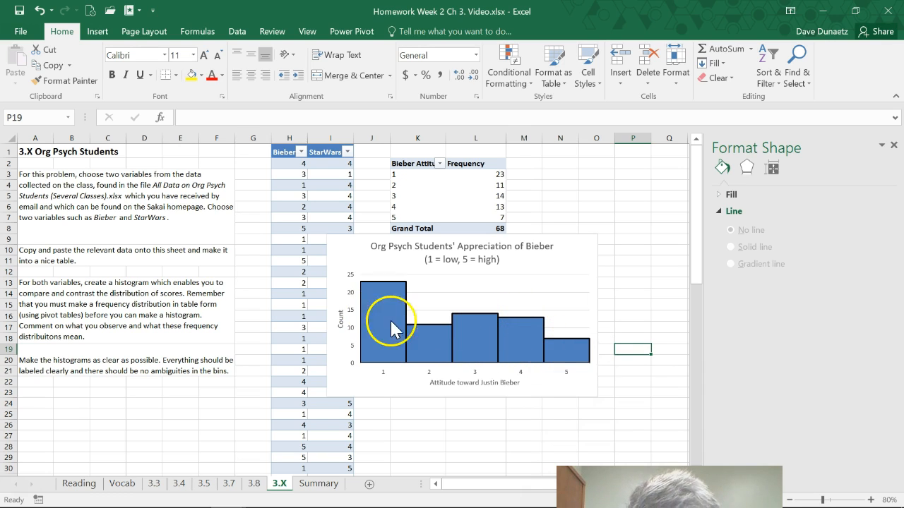
pyautogui.moveTo(419, 331)
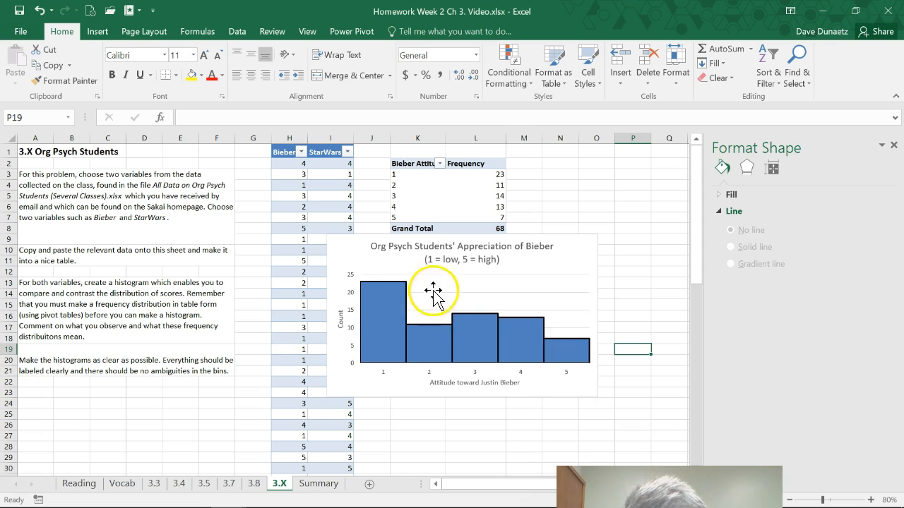
# Close the formatting pane and move the Bieber histogram beside its frequency table, over columns M to T.
pyautogui.click(453, 248)
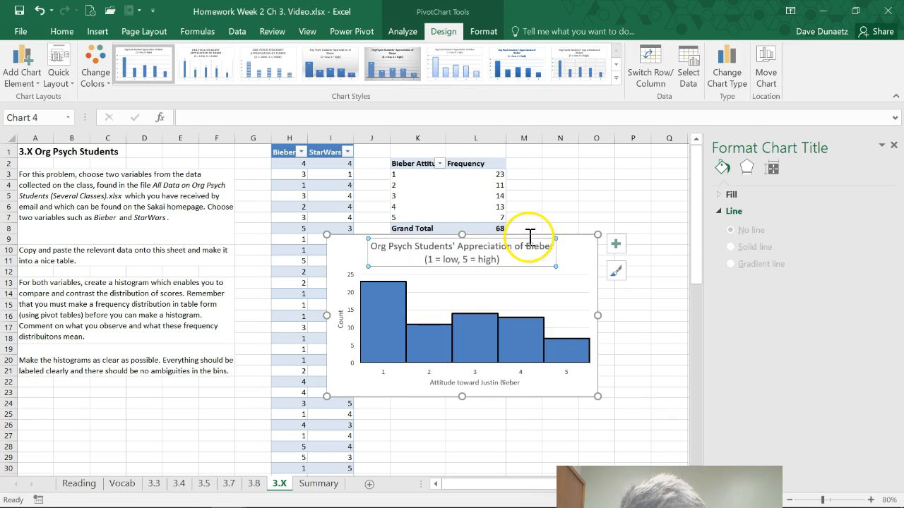
pyautogui.moveTo(525, 238); pyautogui.dragTo(722, 132)
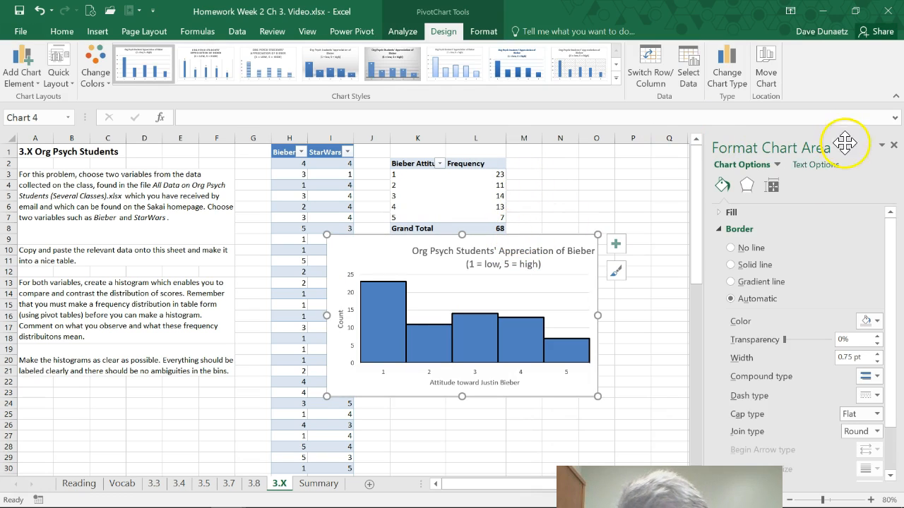
pyautogui.click(893, 146)
pyautogui.moveTo(503, 233)
pyautogui.mouseDown()
pyautogui.moveTo(599, 208)
pyautogui.moveTo(696, 152)
pyautogui.mouseUp()
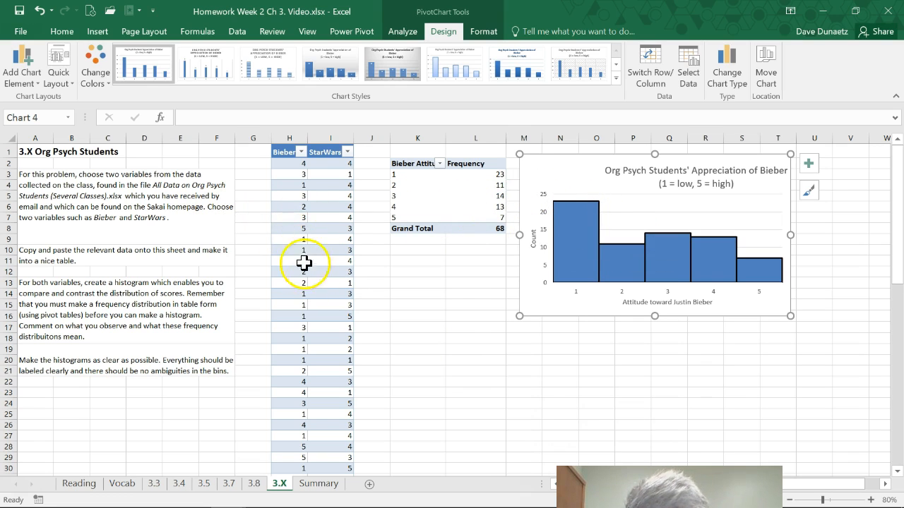
# Create a pivot table from the Bieber and StarWars data table on the existing worksheet at cell K11.
pyautogui.click(331, 167)
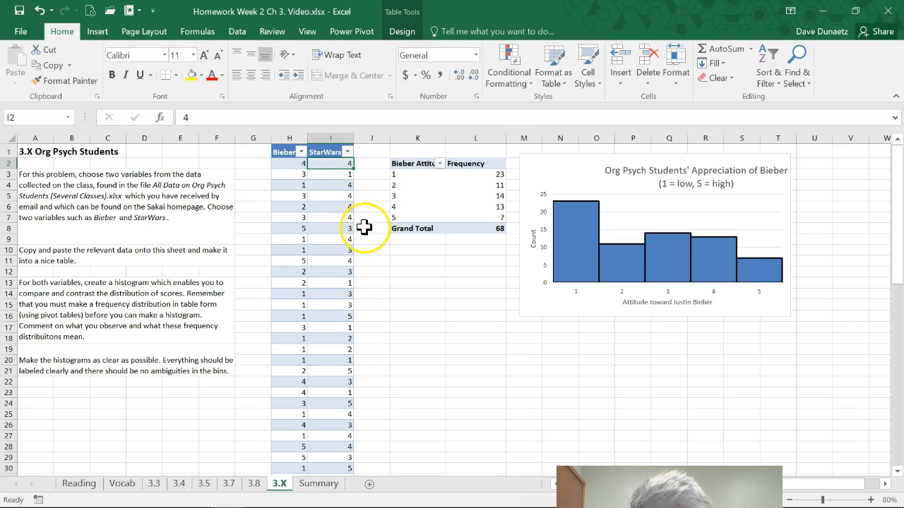
pyautogui.click(407, 33)
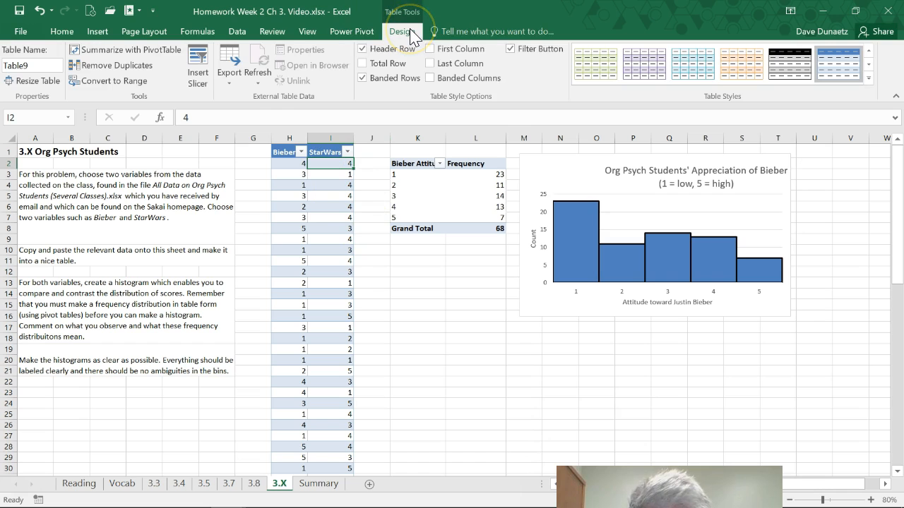
pyautogui.click(118, 55)
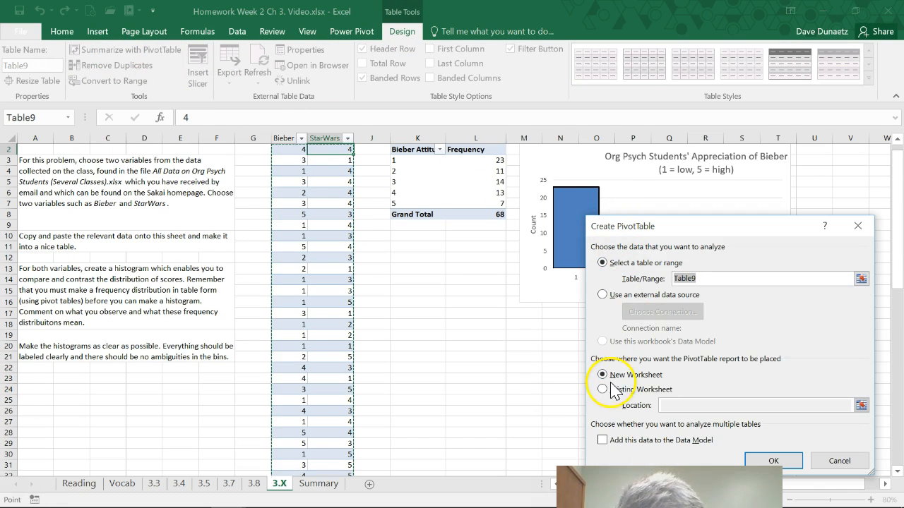
pyautogui.click(704, 407)
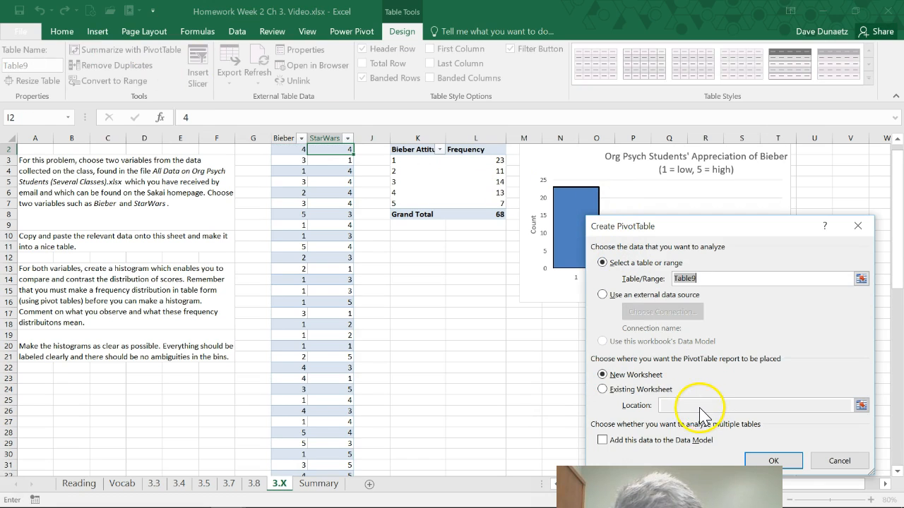
pyautogui.moveTo(708, 233); pyautogui.dragTo(698, 129)
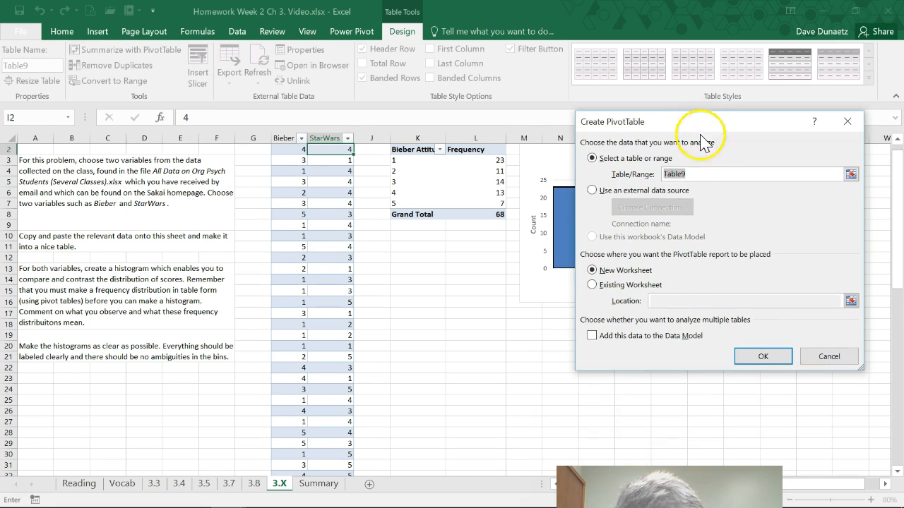
pyautogui.click(592, 284)
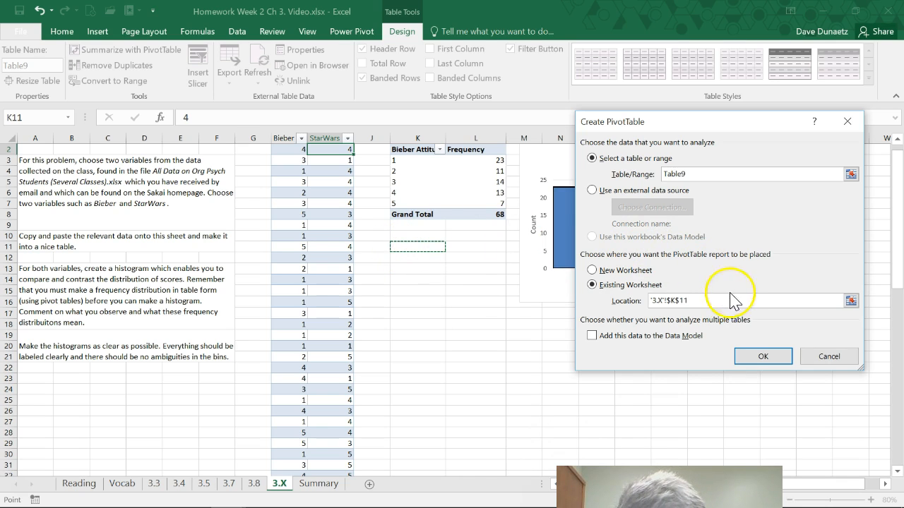
pyautogui.click(750, 357)
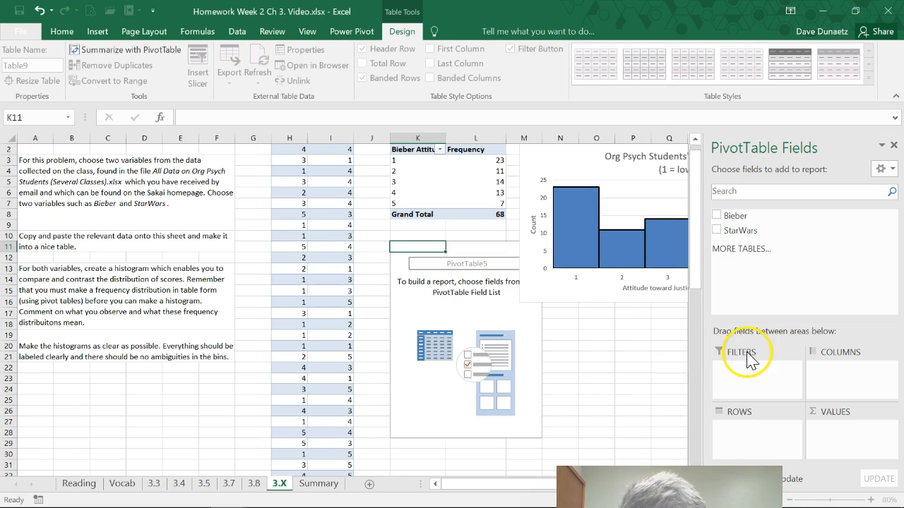
# Add StarWars to the new pivot table as values summarized by Count and also as the row field.
pyautogui.click(717, 231)
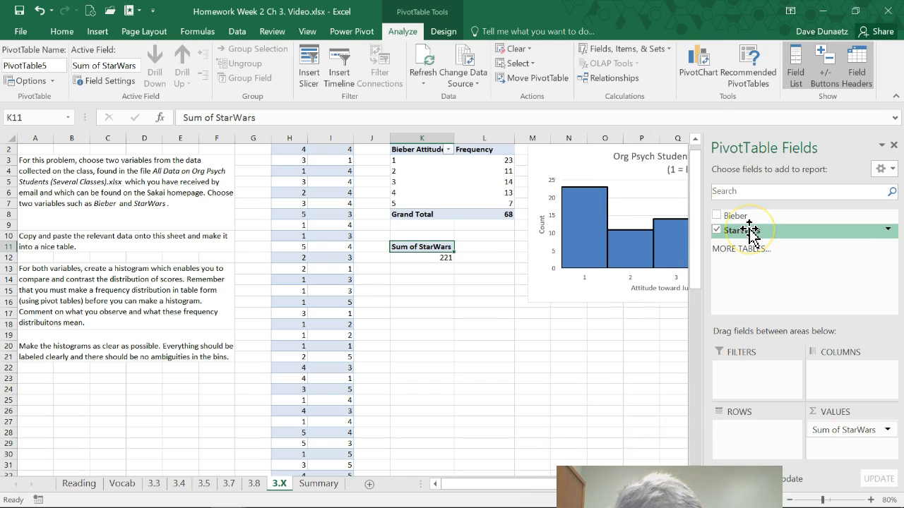
pyautogui.click(887, 430)
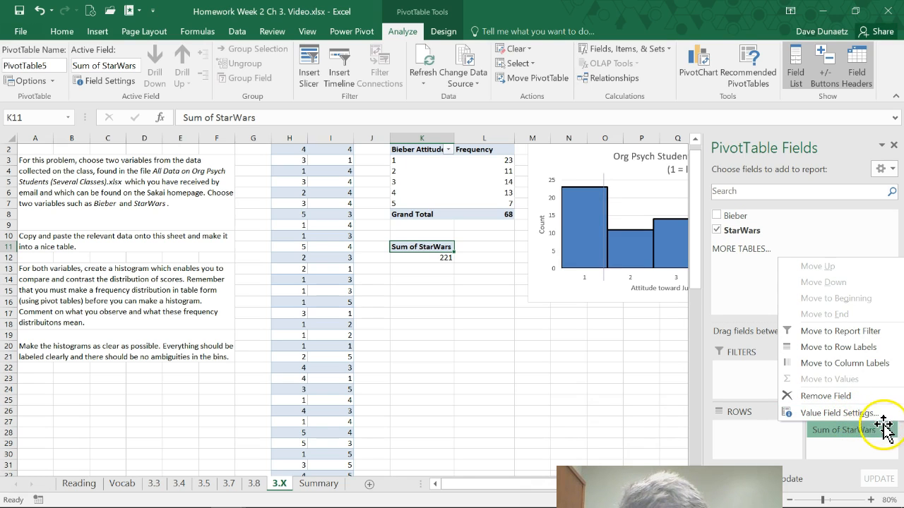
pyautogui.click(841, 413)
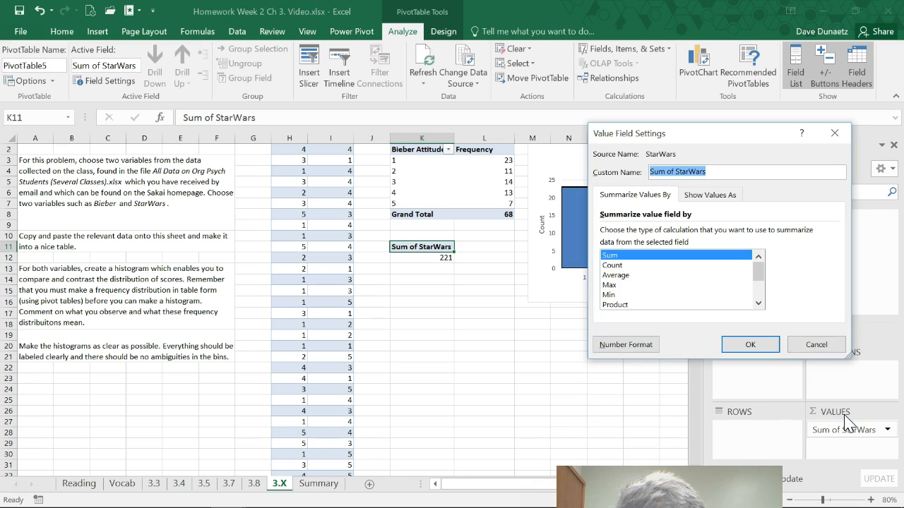
pyautogui.click(612, 265)
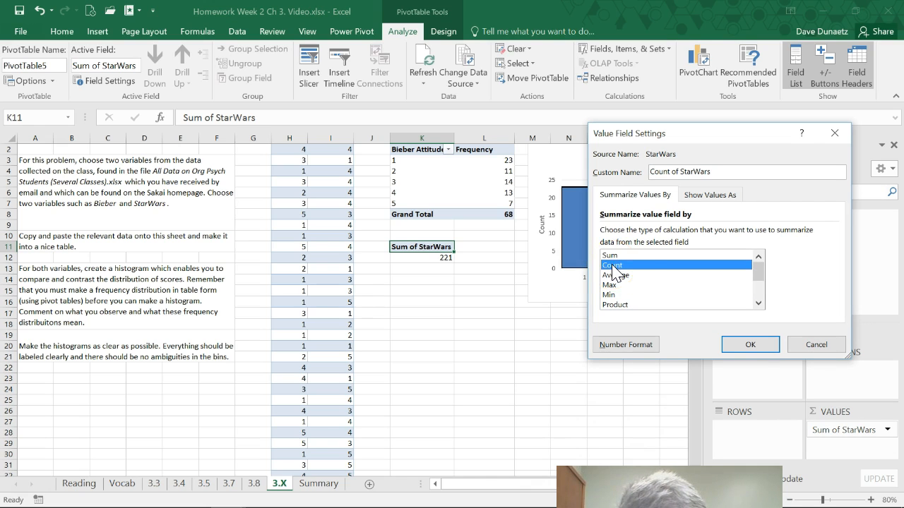
pyautogui.click(746, 345)
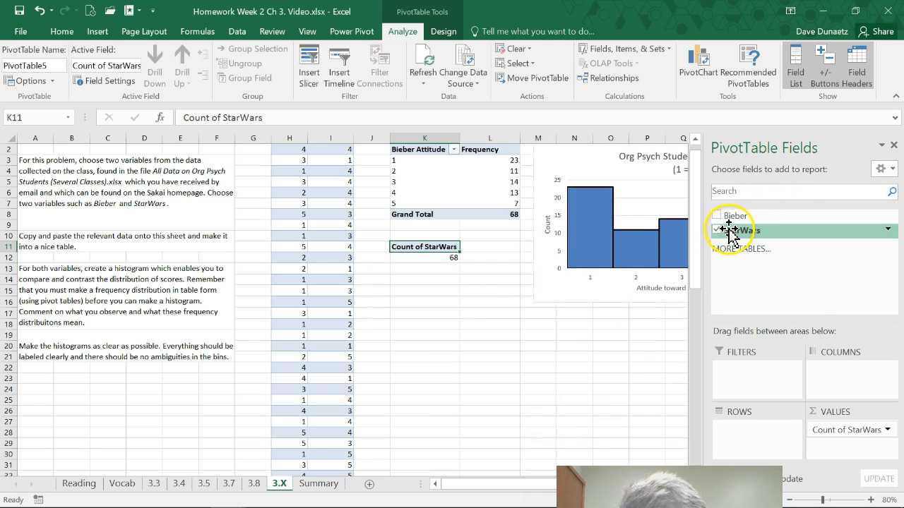
pyautogui.moveTo(734, 233); pyautogui.dragTo(758, 432)
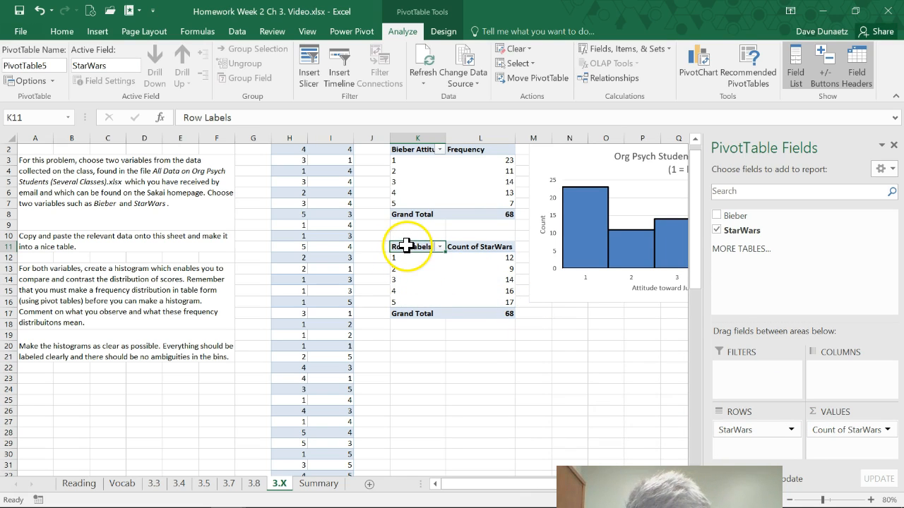
# Rename the row label header in cell K11 of the StarWars pivot table to "Star Wars Attitude".
pyautogui.click(303, 117)
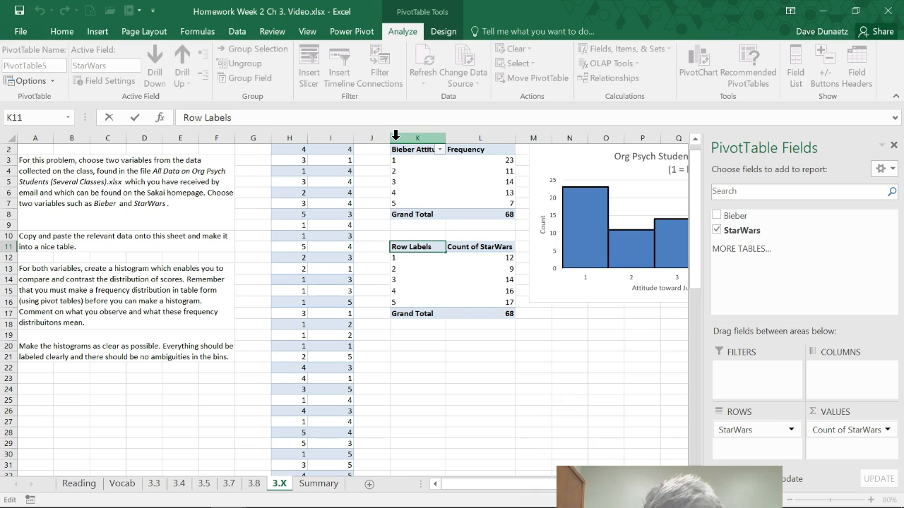
pyautogui.press('BackSpace')
pyautogui.press('BackSpace')
pyautogui.press('BackSpace')
pyautogui.press('BackSpace')
pyautogui.press('BackSpace')
pyautogui.press('BackSpace')
pyautogui.press('BackSpace')
pyautogui.press('BackSpace')
pyautogui.press('BackSpace')
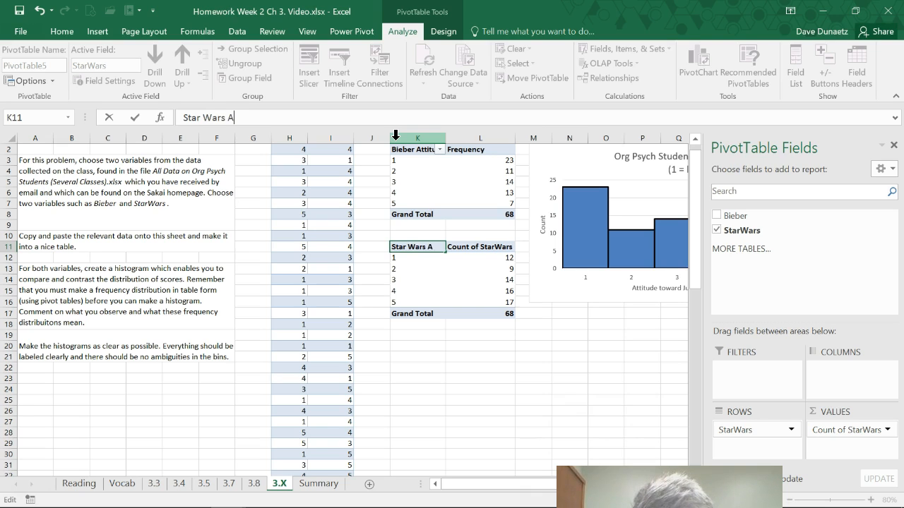
pyautogui.write('Star Wars Attitude')
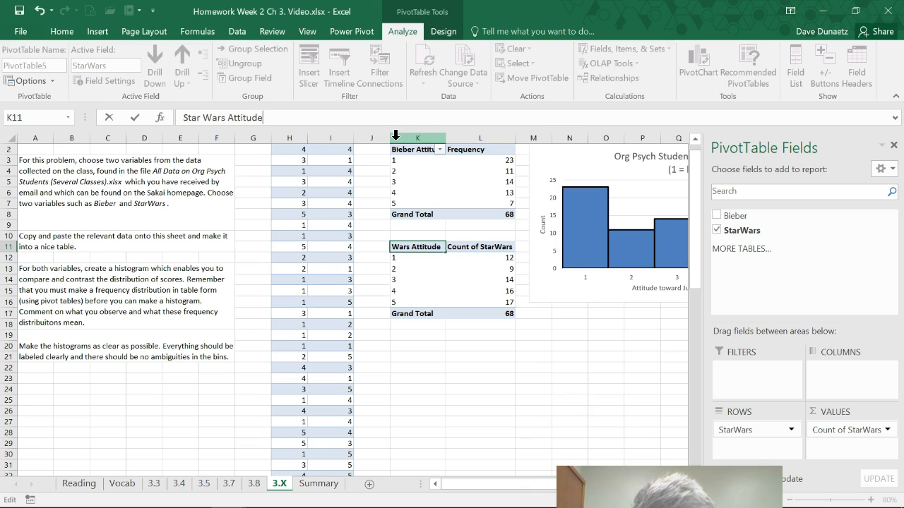
pyautogui.press('Return')
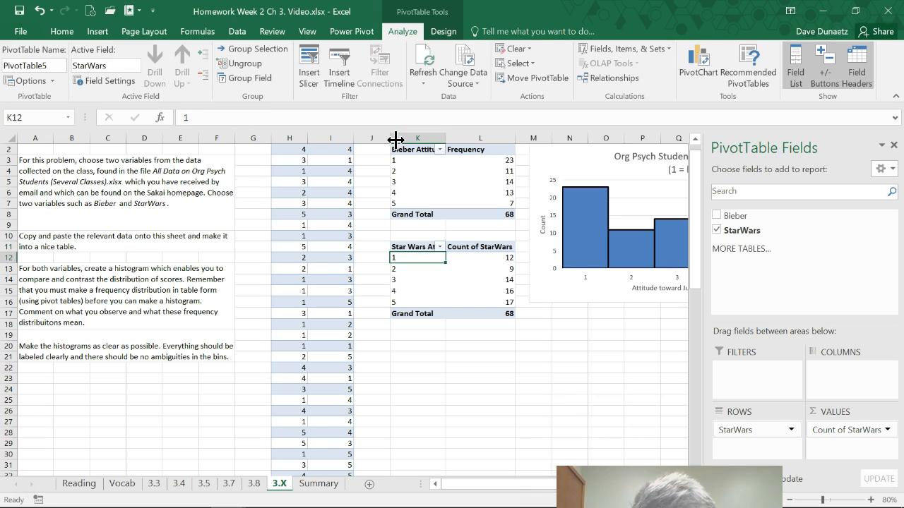
# Rename the count header in cell L11 of the StarWars pivot table to "Frequency".
pyautogui.click(471, 246)
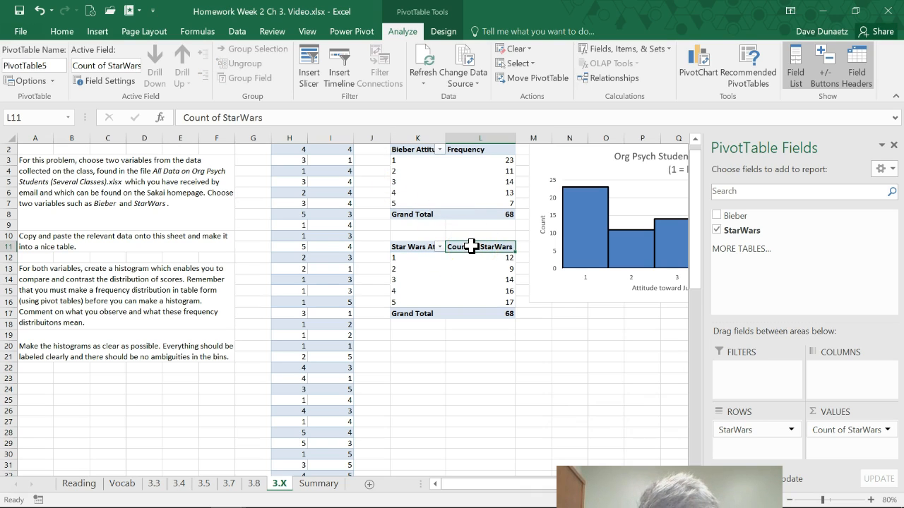
pyautogui.click(303, 115)
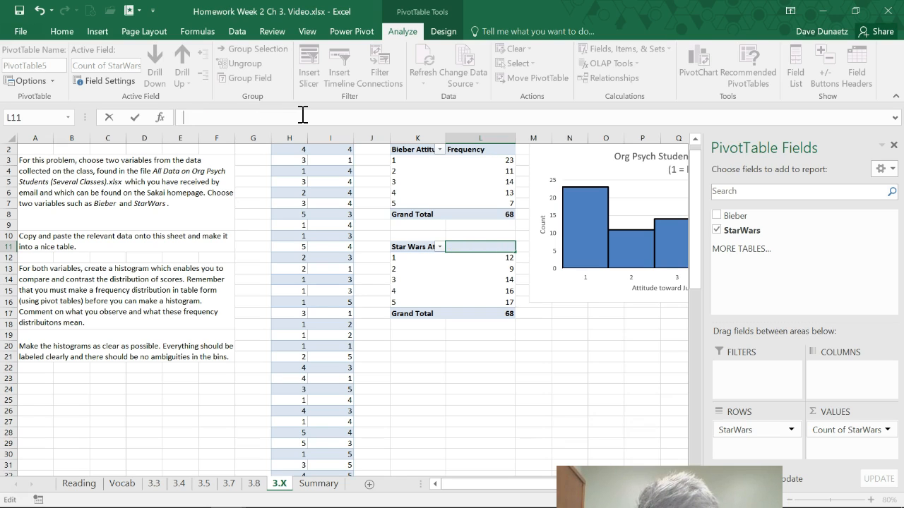
pyautogui.write('Frequency')
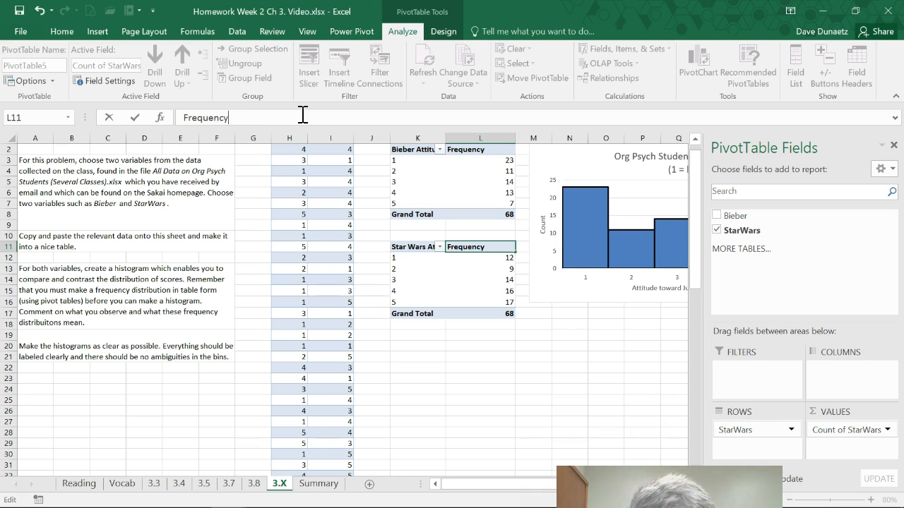
pyautogui.press('Return')
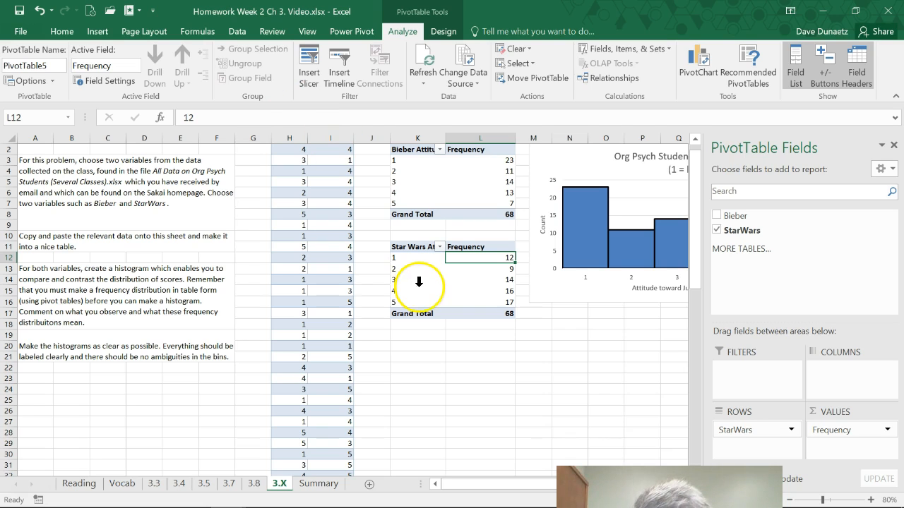
# Insert a 2-D clustered column chart from the Star Wars frequencies in K11:L16, excluding the grand total, and shift it slightly right.
pyautogui.moveTo(410, 271); pyautogui.dragTo(398, 240)
pyautogui.click(405, 246)
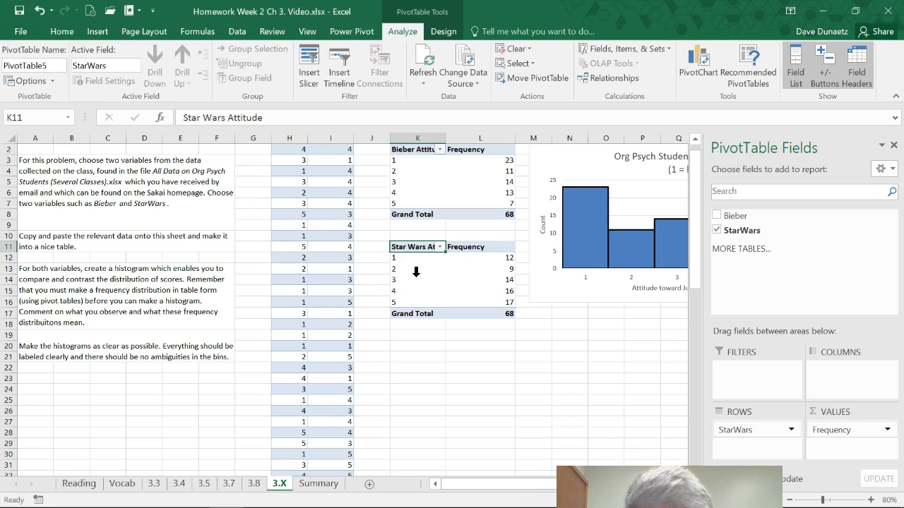
pyautogui.hotkey('shift', 'Right')
pyautogui.hotkey('shift', 'Down')
pyautogui.hotkey('shift', 'Down')
pyautogui.hotkey('shift', 'Down')
pyautogui.hotkey('shift', 'Down')
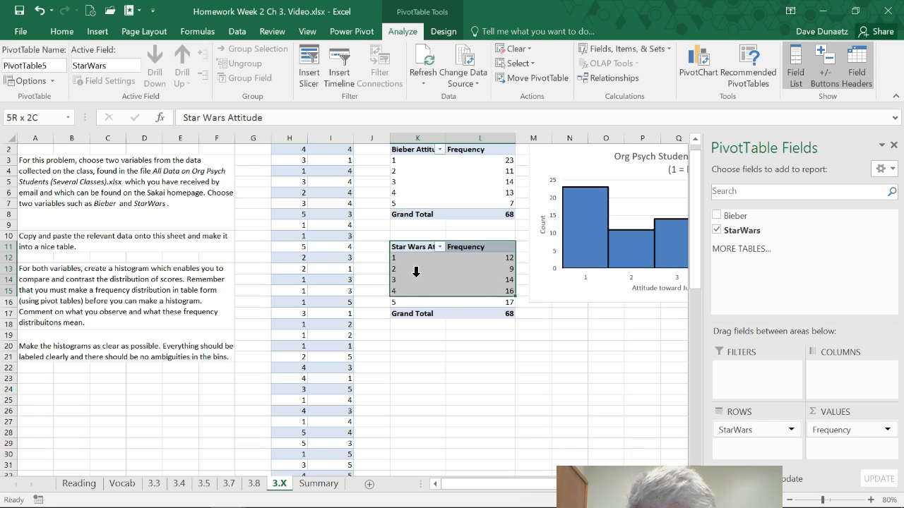
pyautogui.hotkey('shift', 'Down')
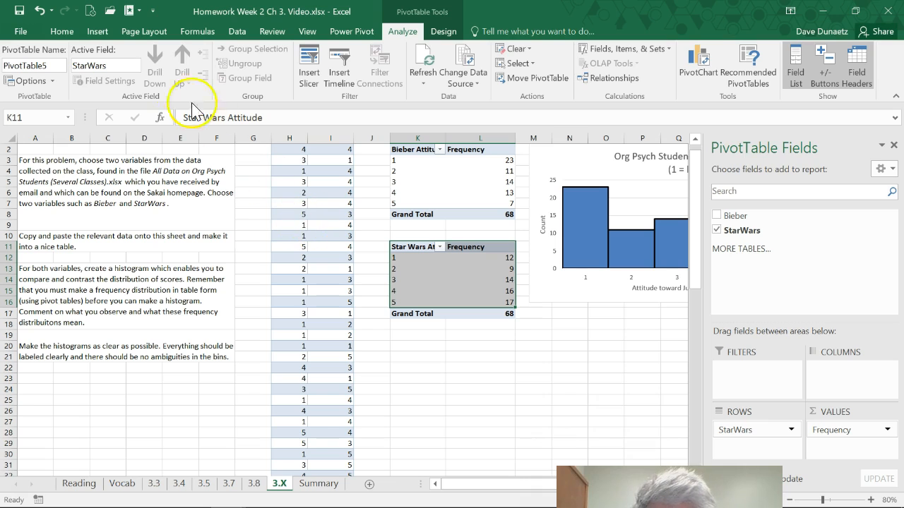
pyautogui.click(98, 32)
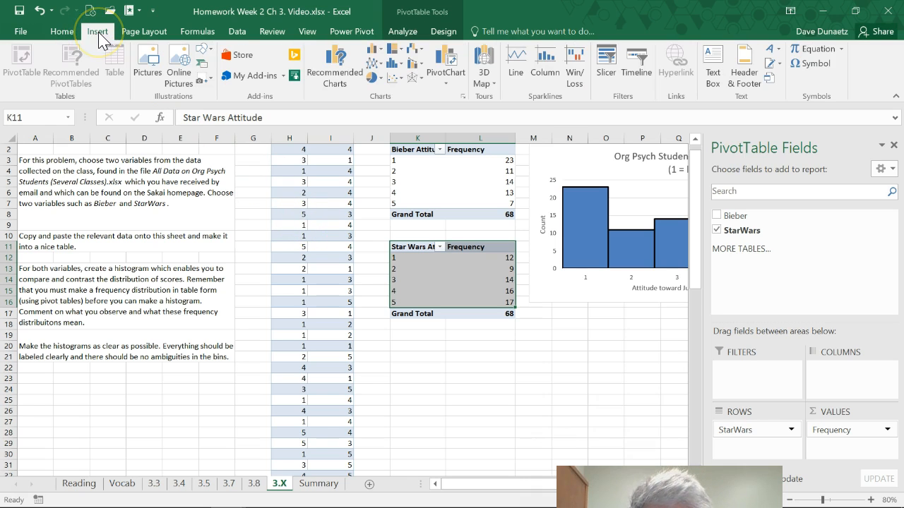
pyautogui.click(378, 52)
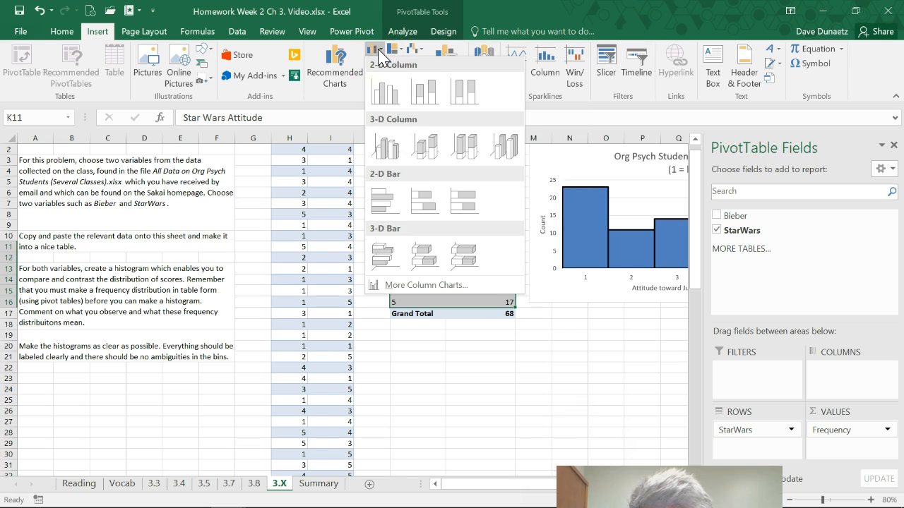
pyautogui.click(380, 99)
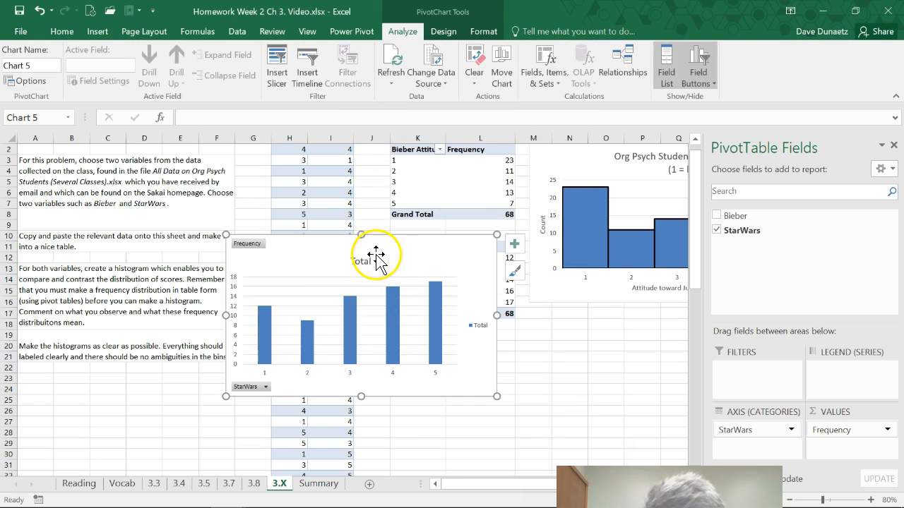
pyautogui.moveTo(296, 235)
pyautogui.mouseDown()
pyautogui.moveTo(470, 244)
pyautogui.moveTo(541, 256)
pyautogui.moveTo(557, 274)
pyautogui.moveTo(563, 256)
pyautogui.moveTo(410, 252)
pyautogui.moveTo(295, 226)
pyautogui.mouseUp()
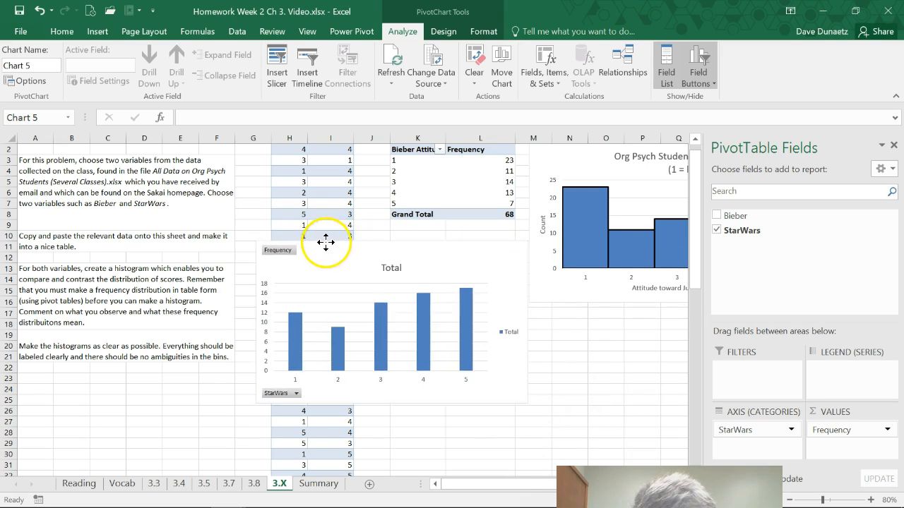
# Title the new chart "Org Psych Students' Appreciation of Star Wars (1 = low, 5 = high)", with the parenthetical on its own line.
pyautogui.click(399, 260)
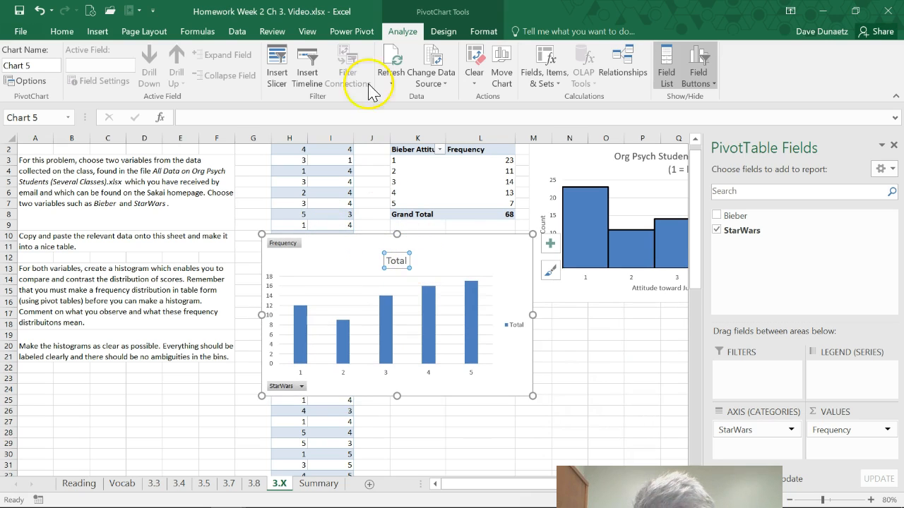
pyautogui.click(248, 120)
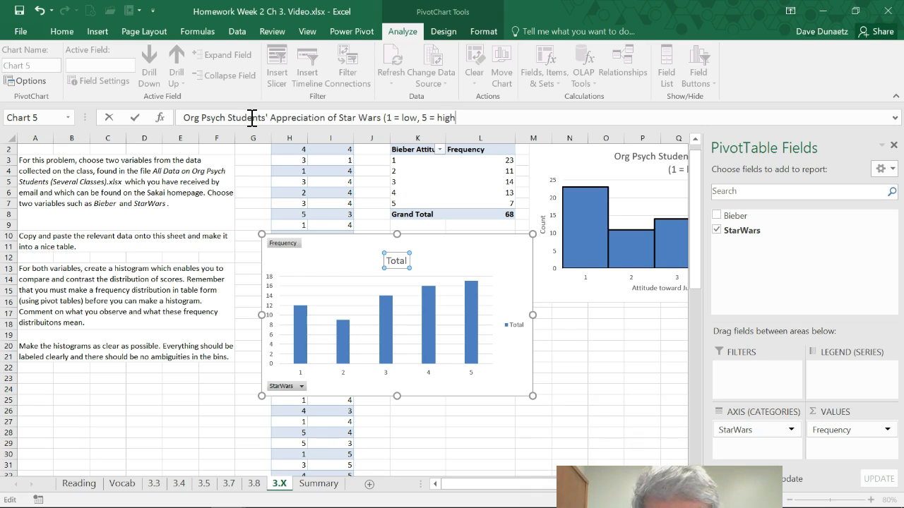
pyautogui.press('Return')
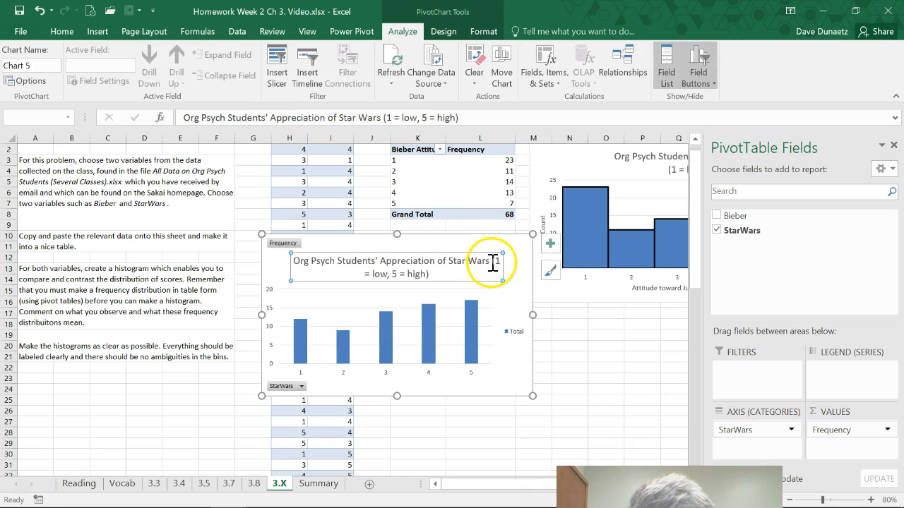
pyautogui.moveTo(618, 239)
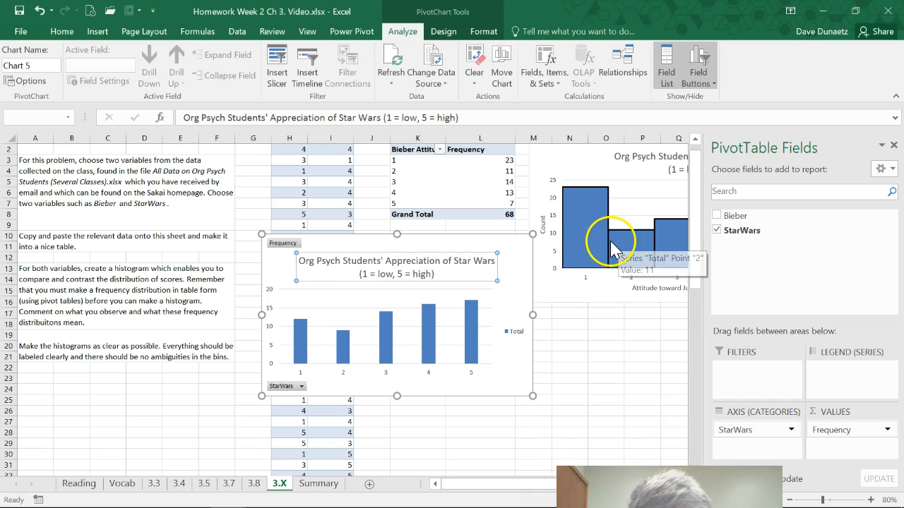
# Delete the legend from the Star Wars chart and hide all of its field buttons.
pyautogui.click(517, 332)
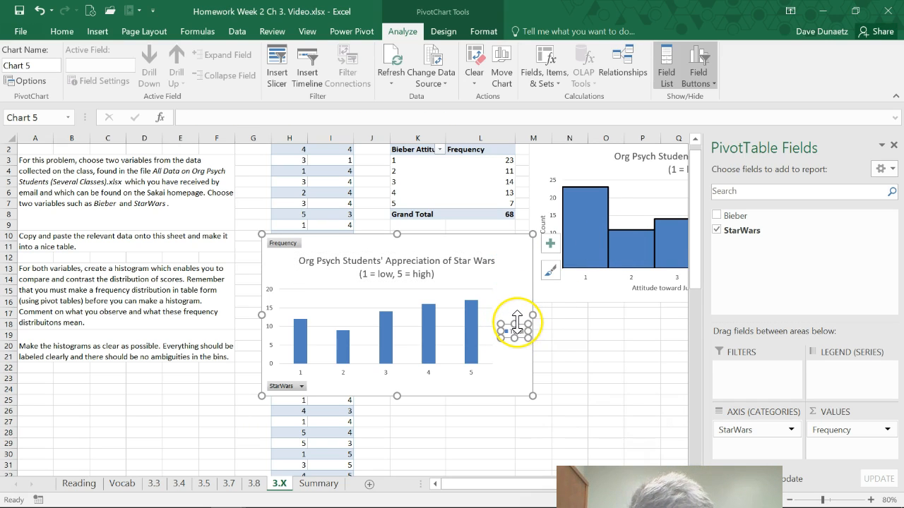
pyautogui.press('Delete')
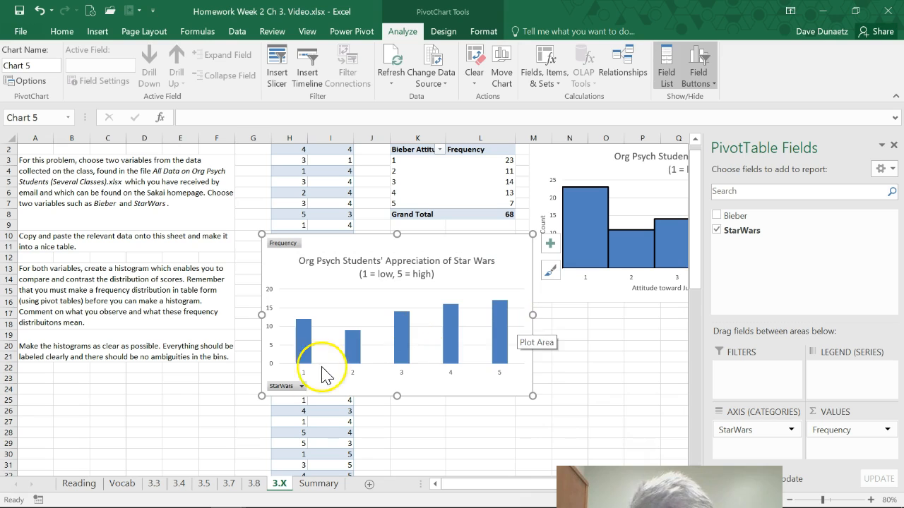
pyautogui.click(274, 254)
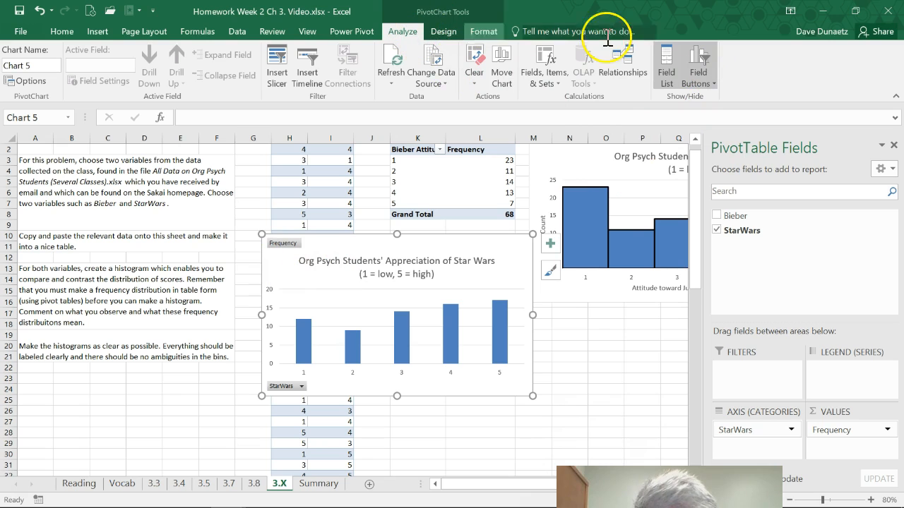
pyautogui.click(703, 82)
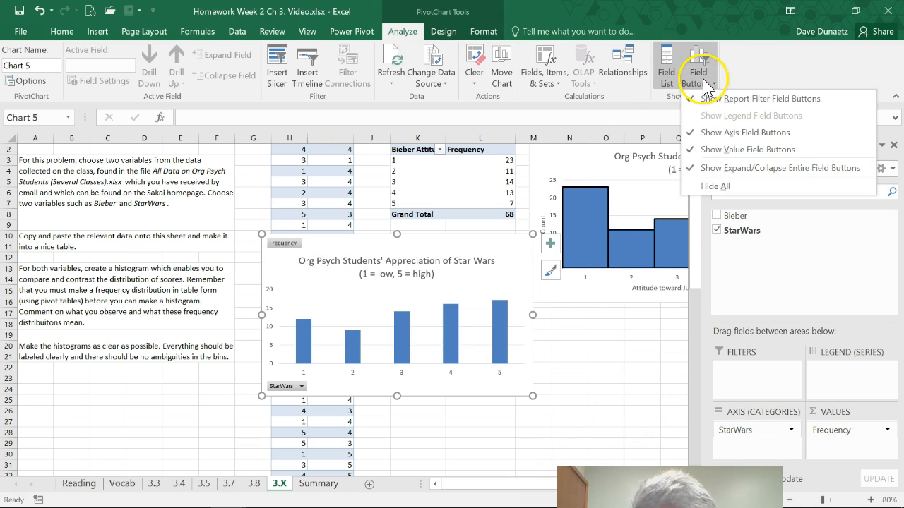
pyautogui.click(713, 186)
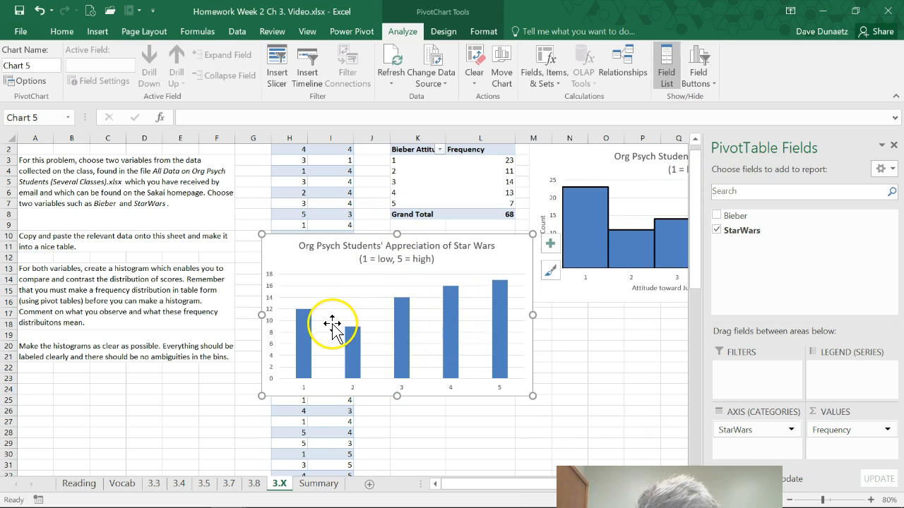
# Add axis titles to the Star Wars chart and label the vertical axis "Count".
pyautogui.click(549, 245)
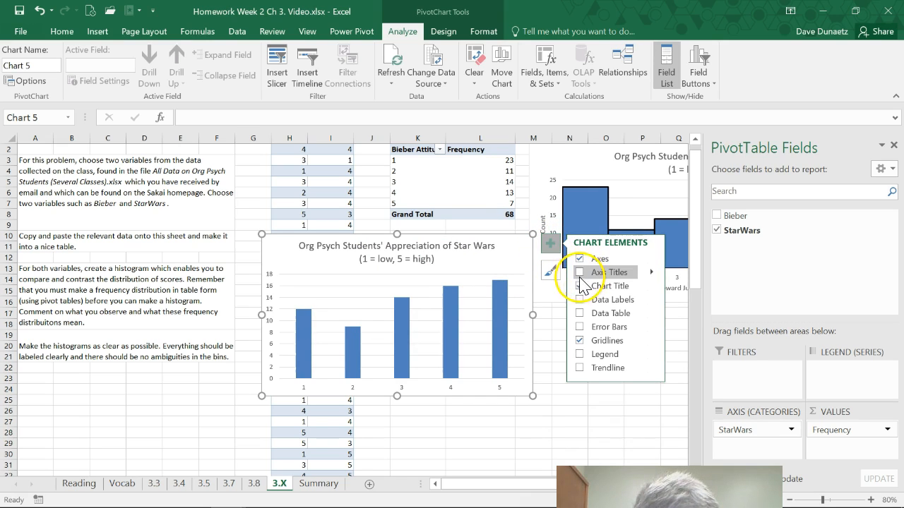
pyautogui.click(579, 273)
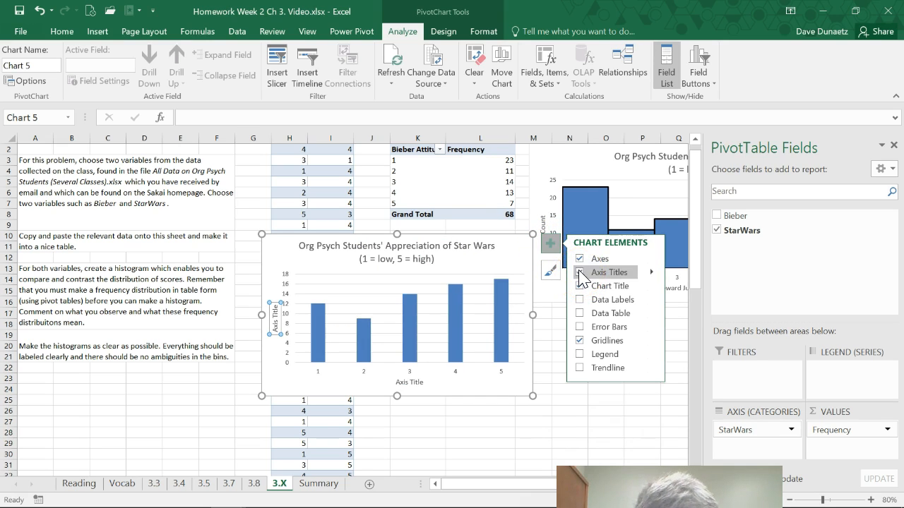
pyautogui.click(276, 315)
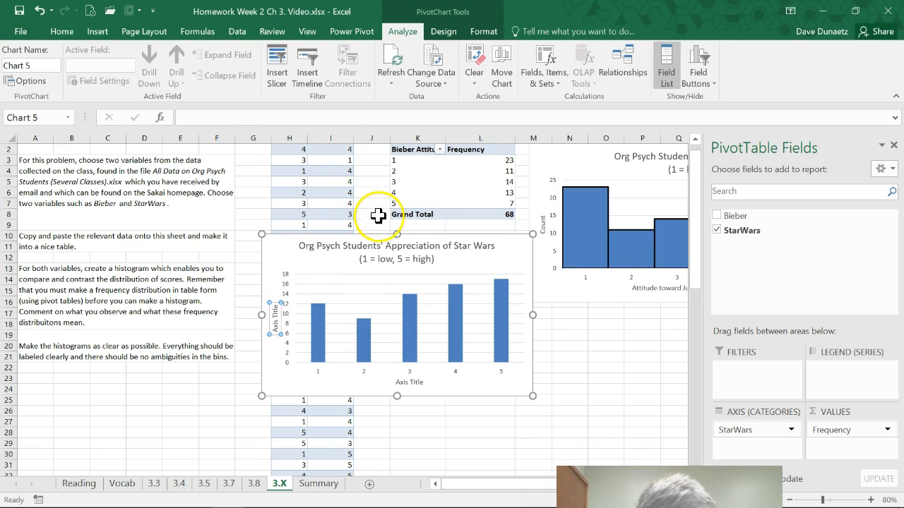
pyautogui.click(367, 117)
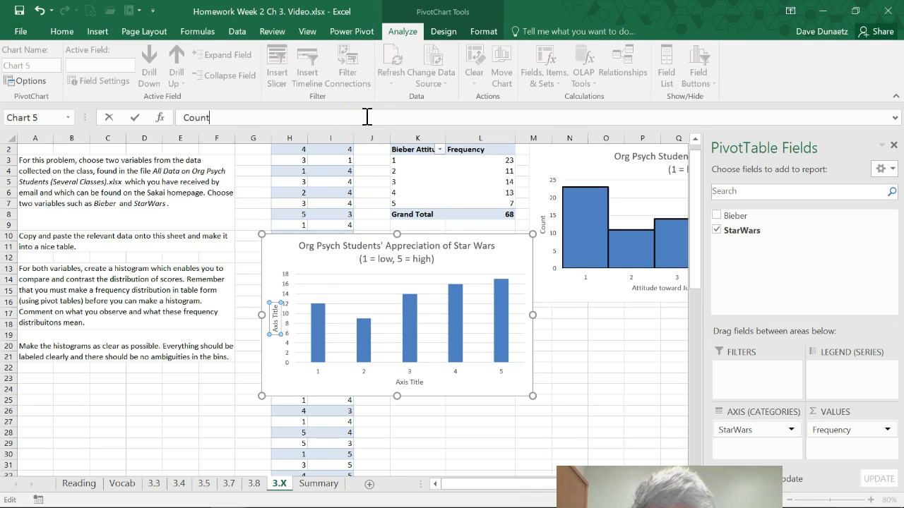
pyautogui.press('Return')
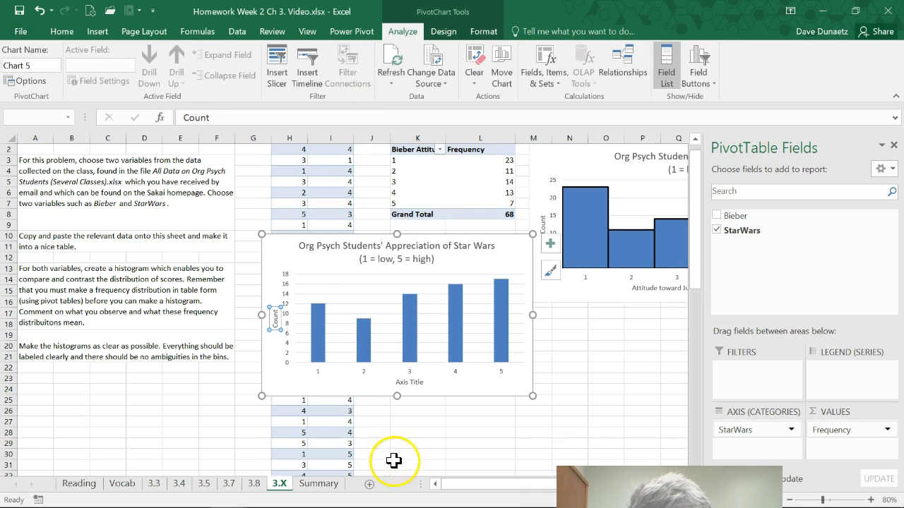
# Label the horizontal axis of the Star Wars chart "Attitude toward Star Wars".
pyautogui.click(411, 382)
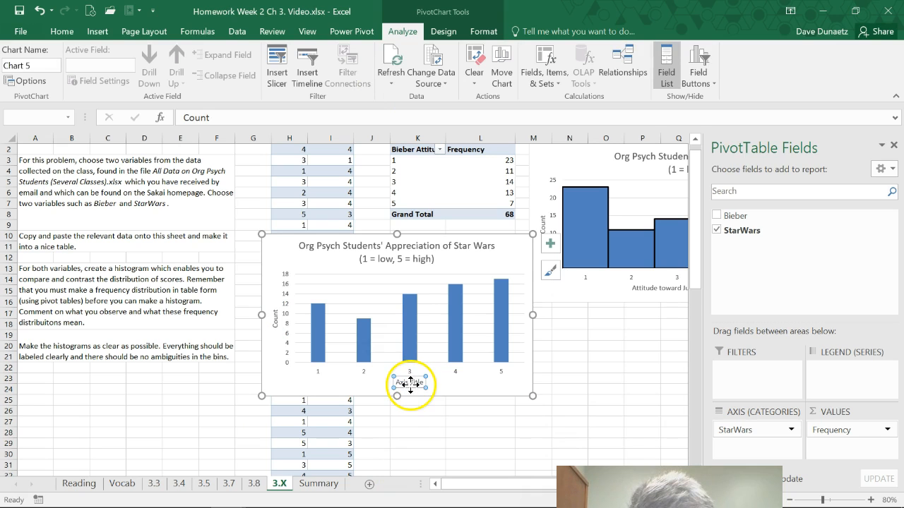
pyautogui.click(346, 118)
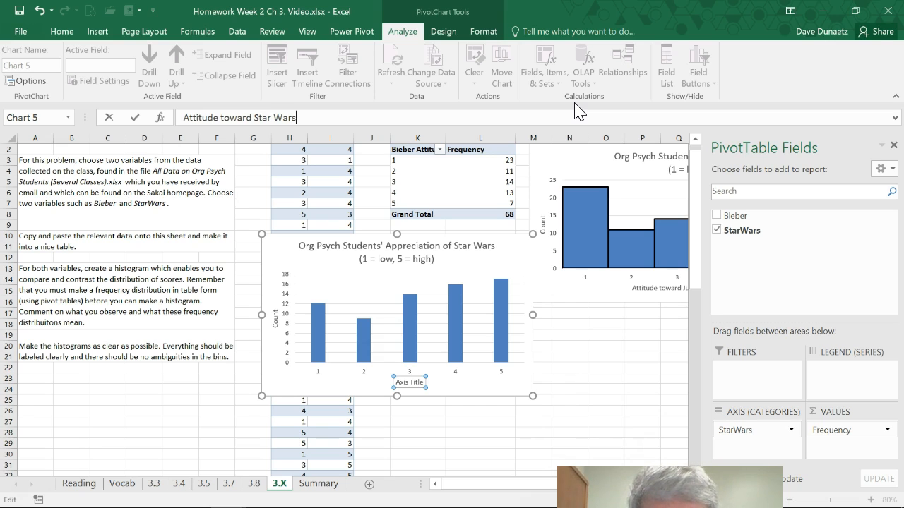
pyautogui.press('Return')
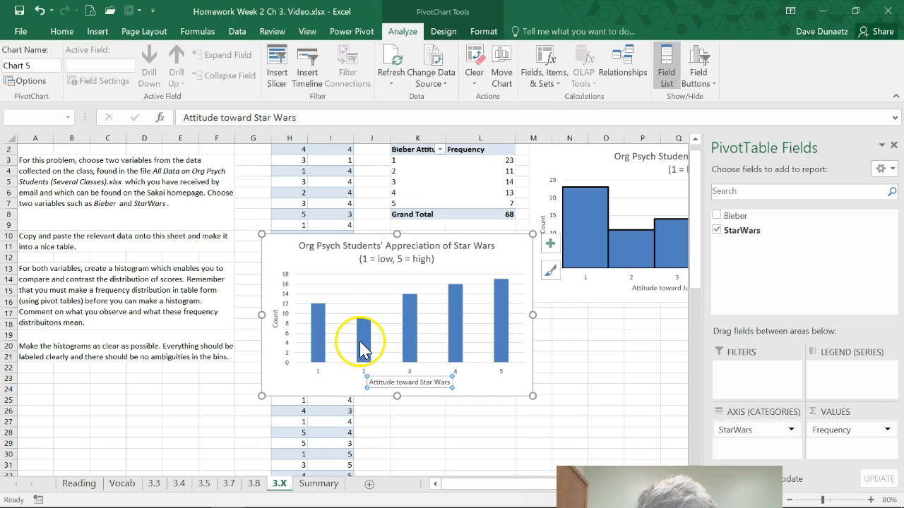
# Set the gap width of the Star Wars chart's bars to 0% and outline them with a solid black 2 pt border.
pyautogui.doubleClick(404, 332)
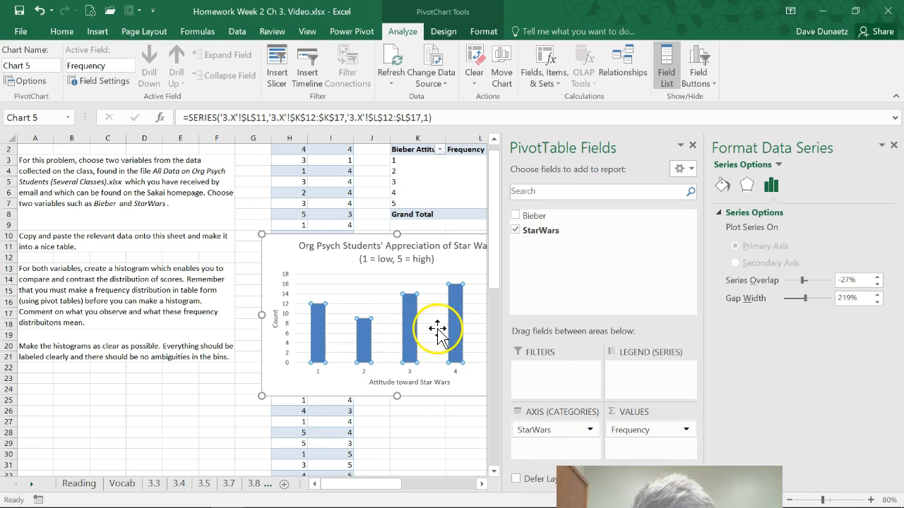
pyautogui.click(693, 147)
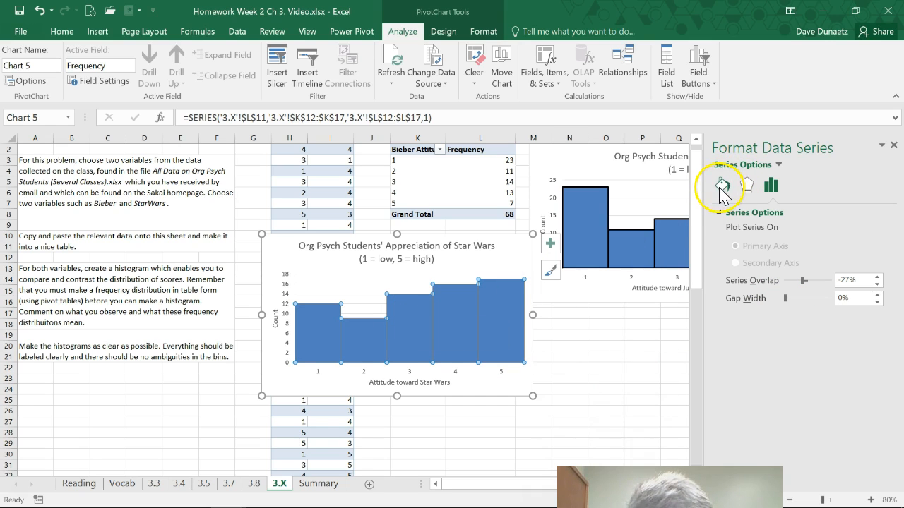
pyautogui.click(722, 189)
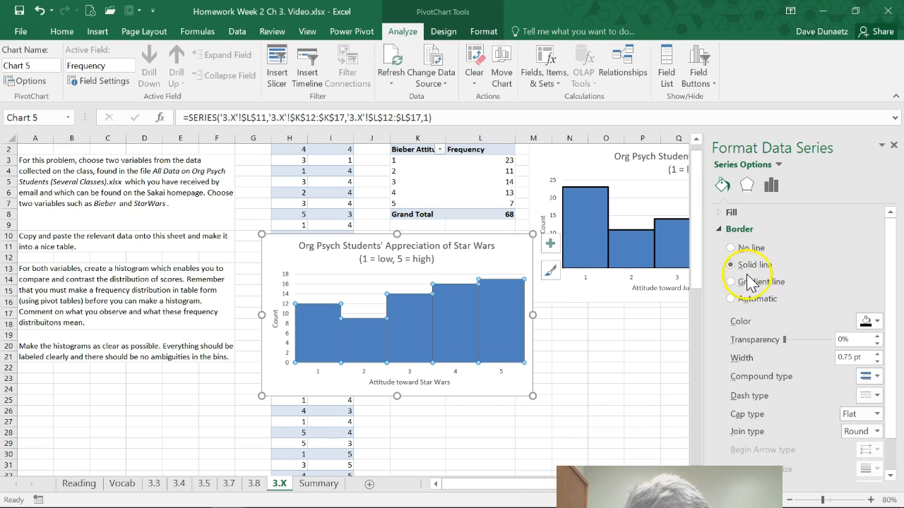
pyautogui.click(877, 323)
pyautogui.click(878, 355)
pyautogui.click(878, 354)
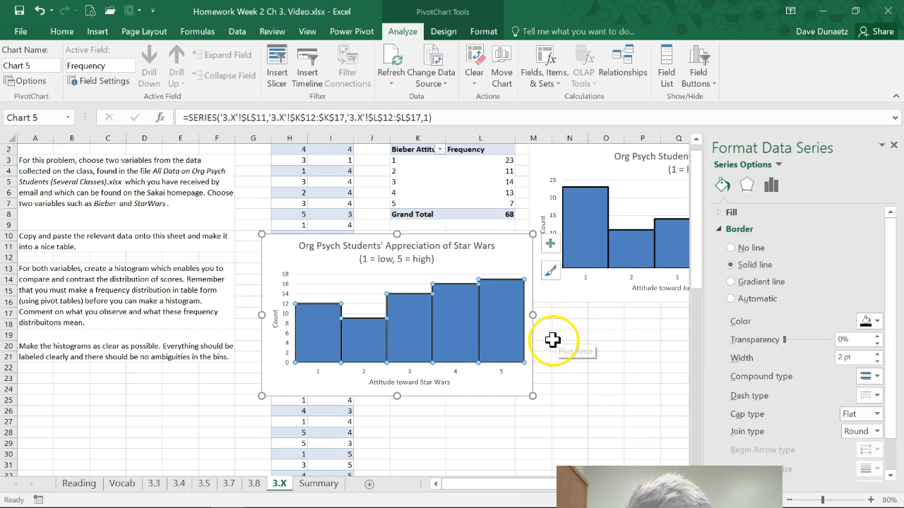
pyautogui.click(580, 336)
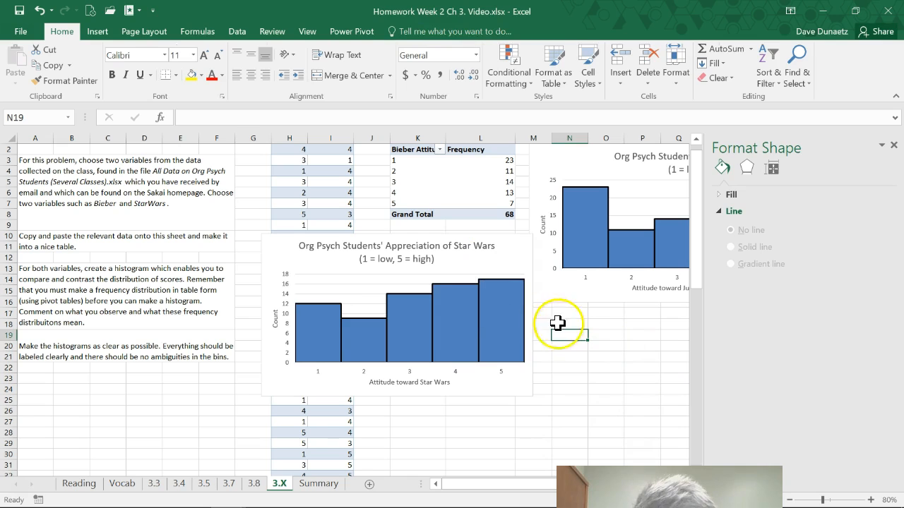
pyautogui.click(893, 146)
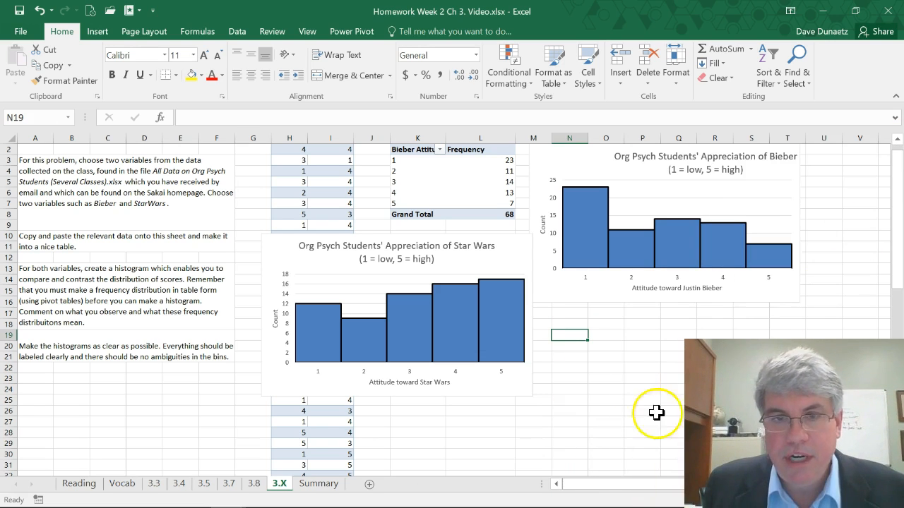
# Move the Star Wars histogram directly below the Bieber histogram, lined up with it and clear of the pivot tables.
pyautogui.click(437, 332)
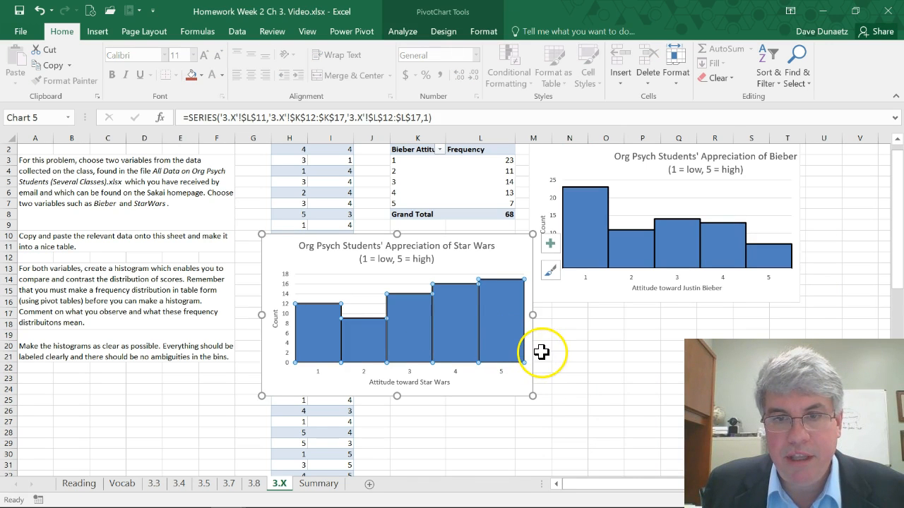
pyautogui.moveTo(533, 351); pyautogui.dragTo(802, 422)
pyautogui.scroll(-3, 884, 308)
pyautogui.scroll(3, 881, 308)
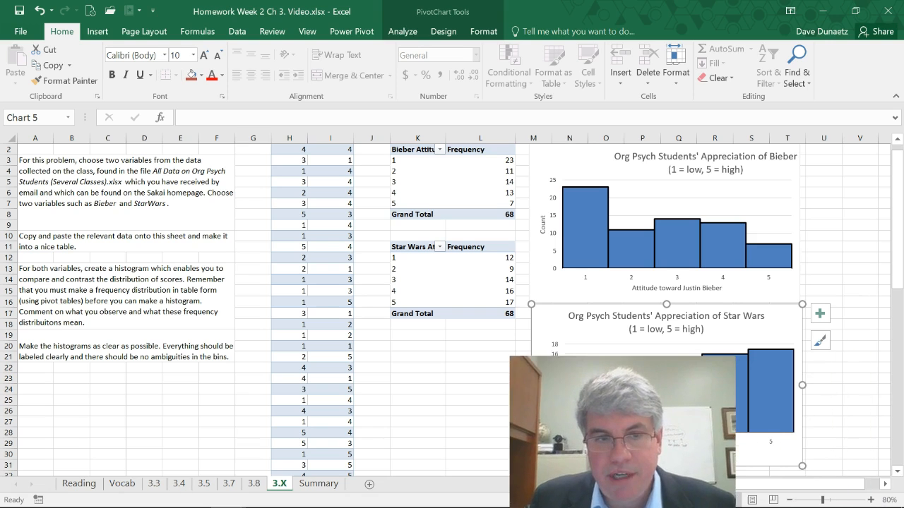
pyautogui.click(860, 398)
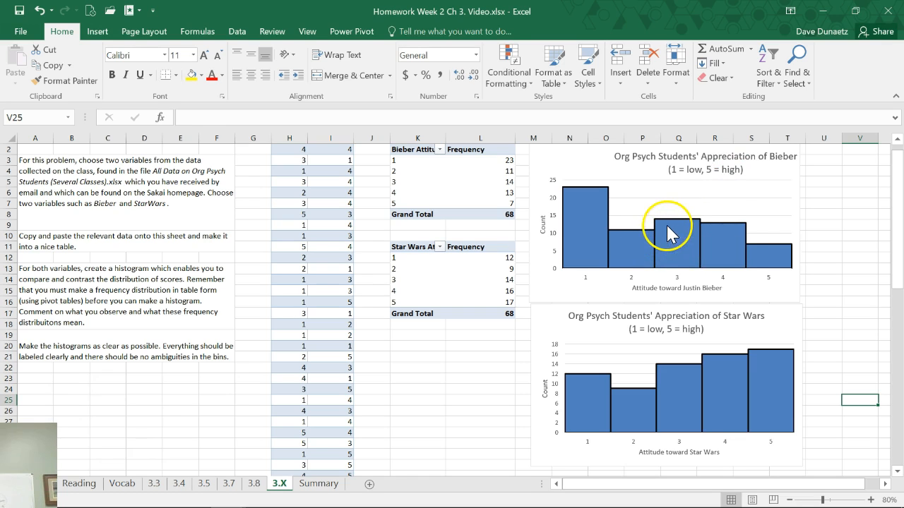
# Compare the counts of the lowest and highest ratings, 1 and 5, in the Bieber and Star Wars histograms.
pyautogui.moveTo(584, 211)
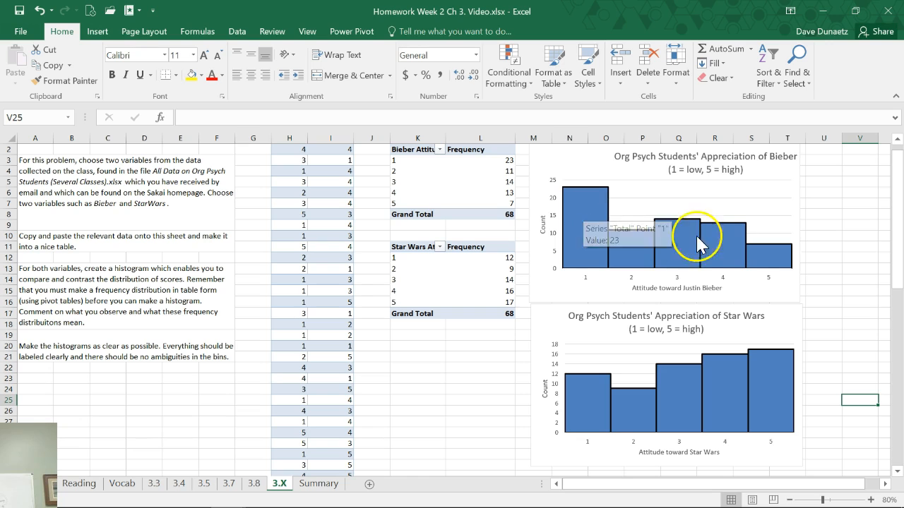
pyautogui.moveTo(782, 261)
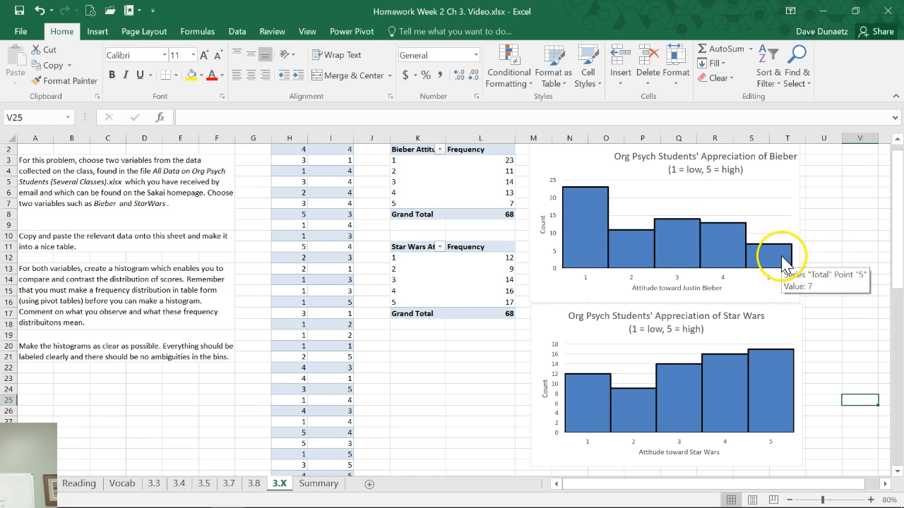
pyautogui.moveTo(788, 364)
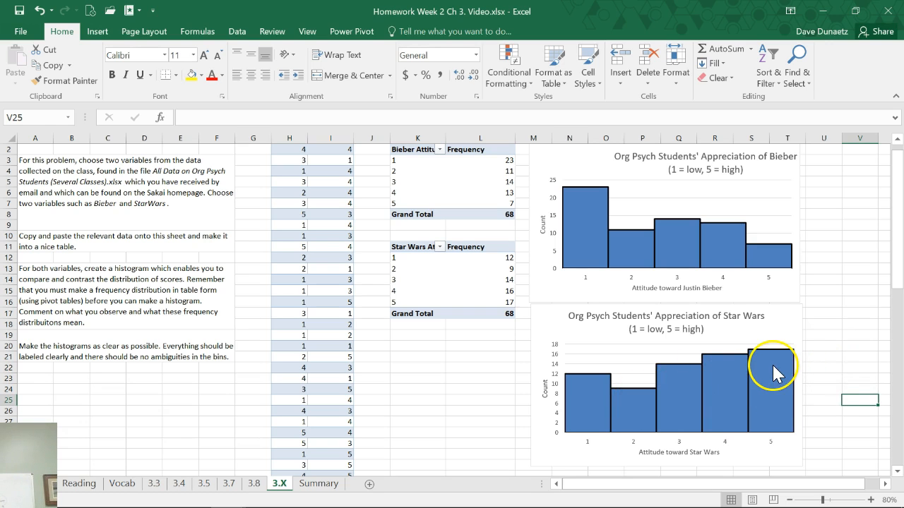
pyautogui.moveTo(583, 416)
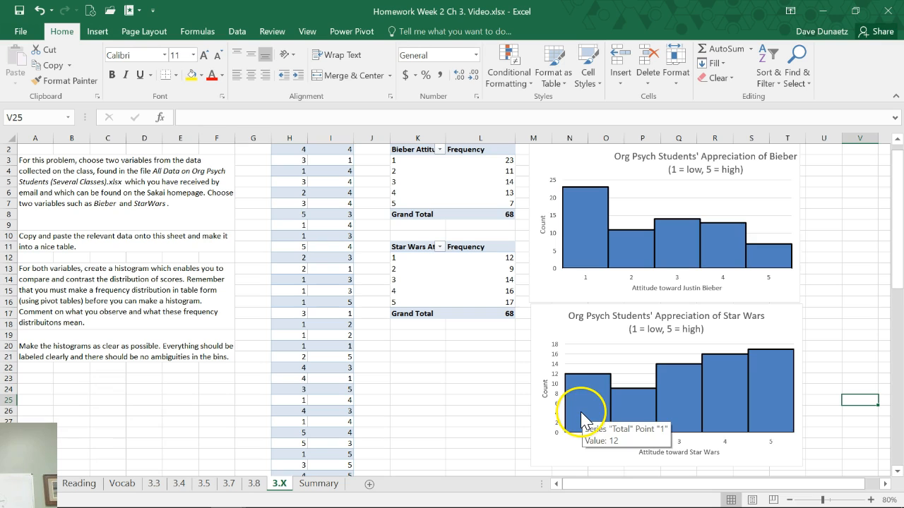